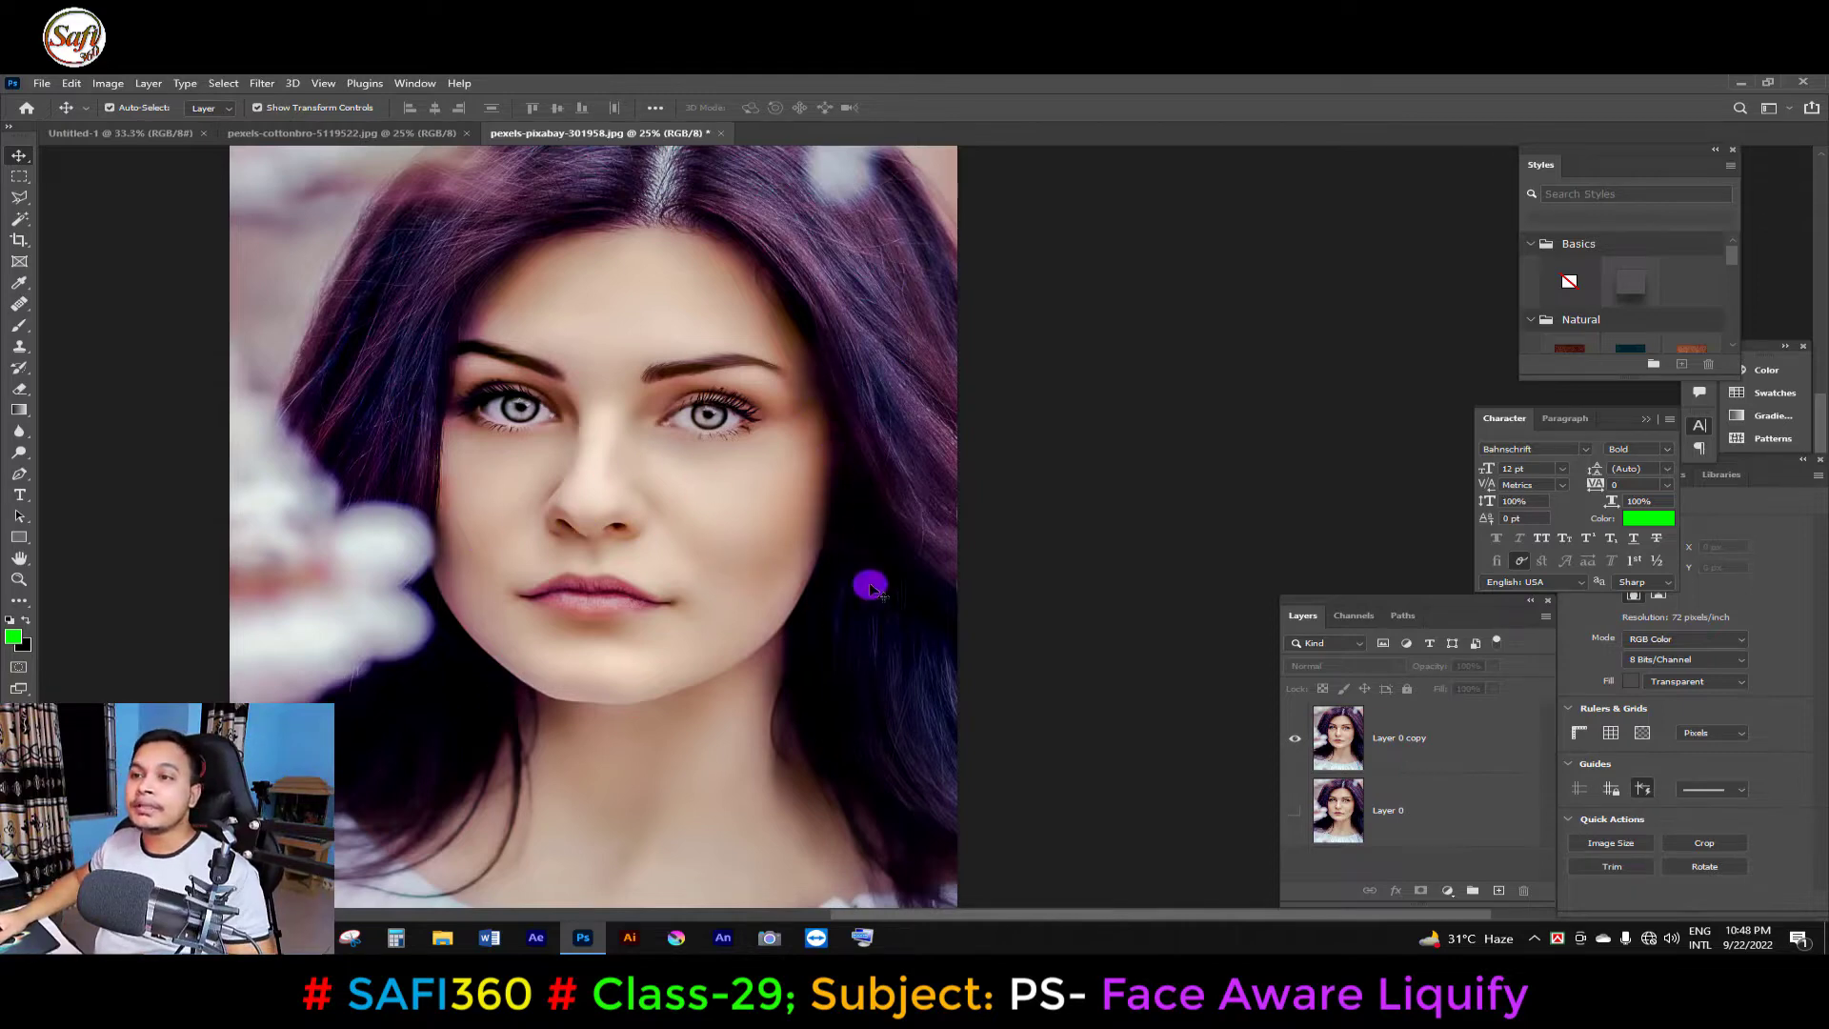
Select the Layer 0 copy layer.
left_click(1472, 742)
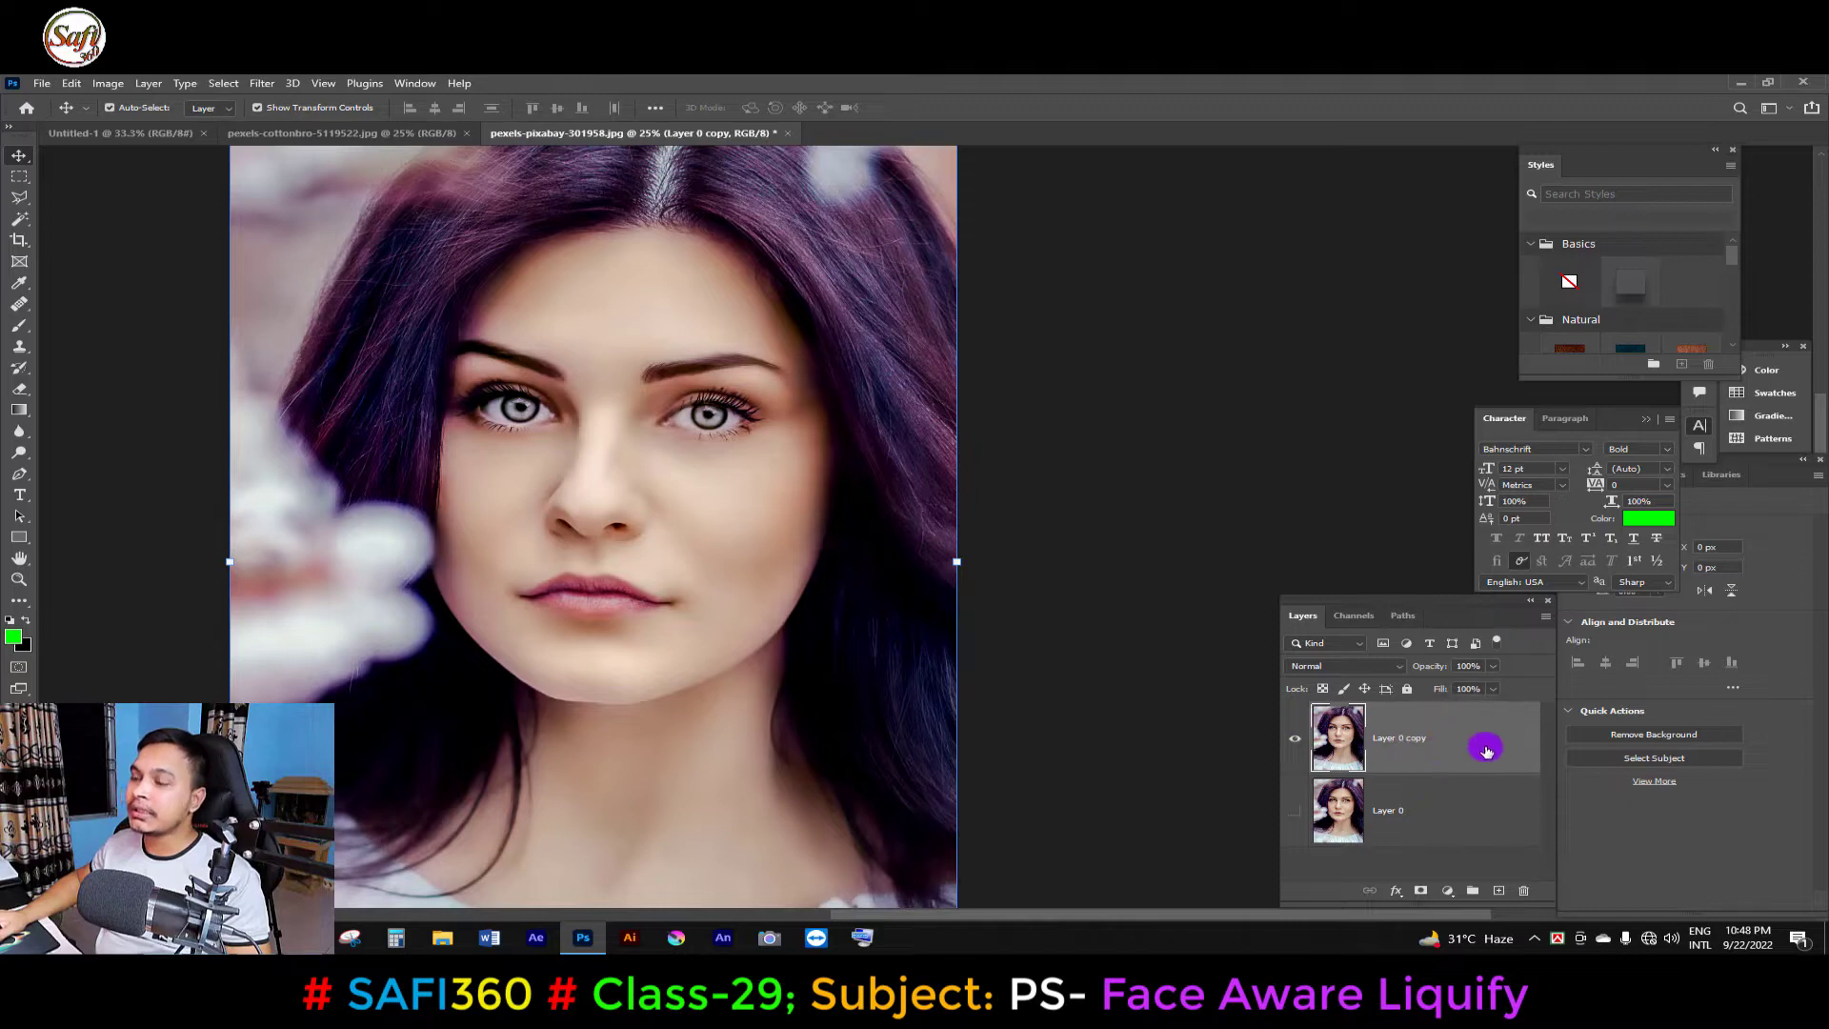
left_click(262, 83)
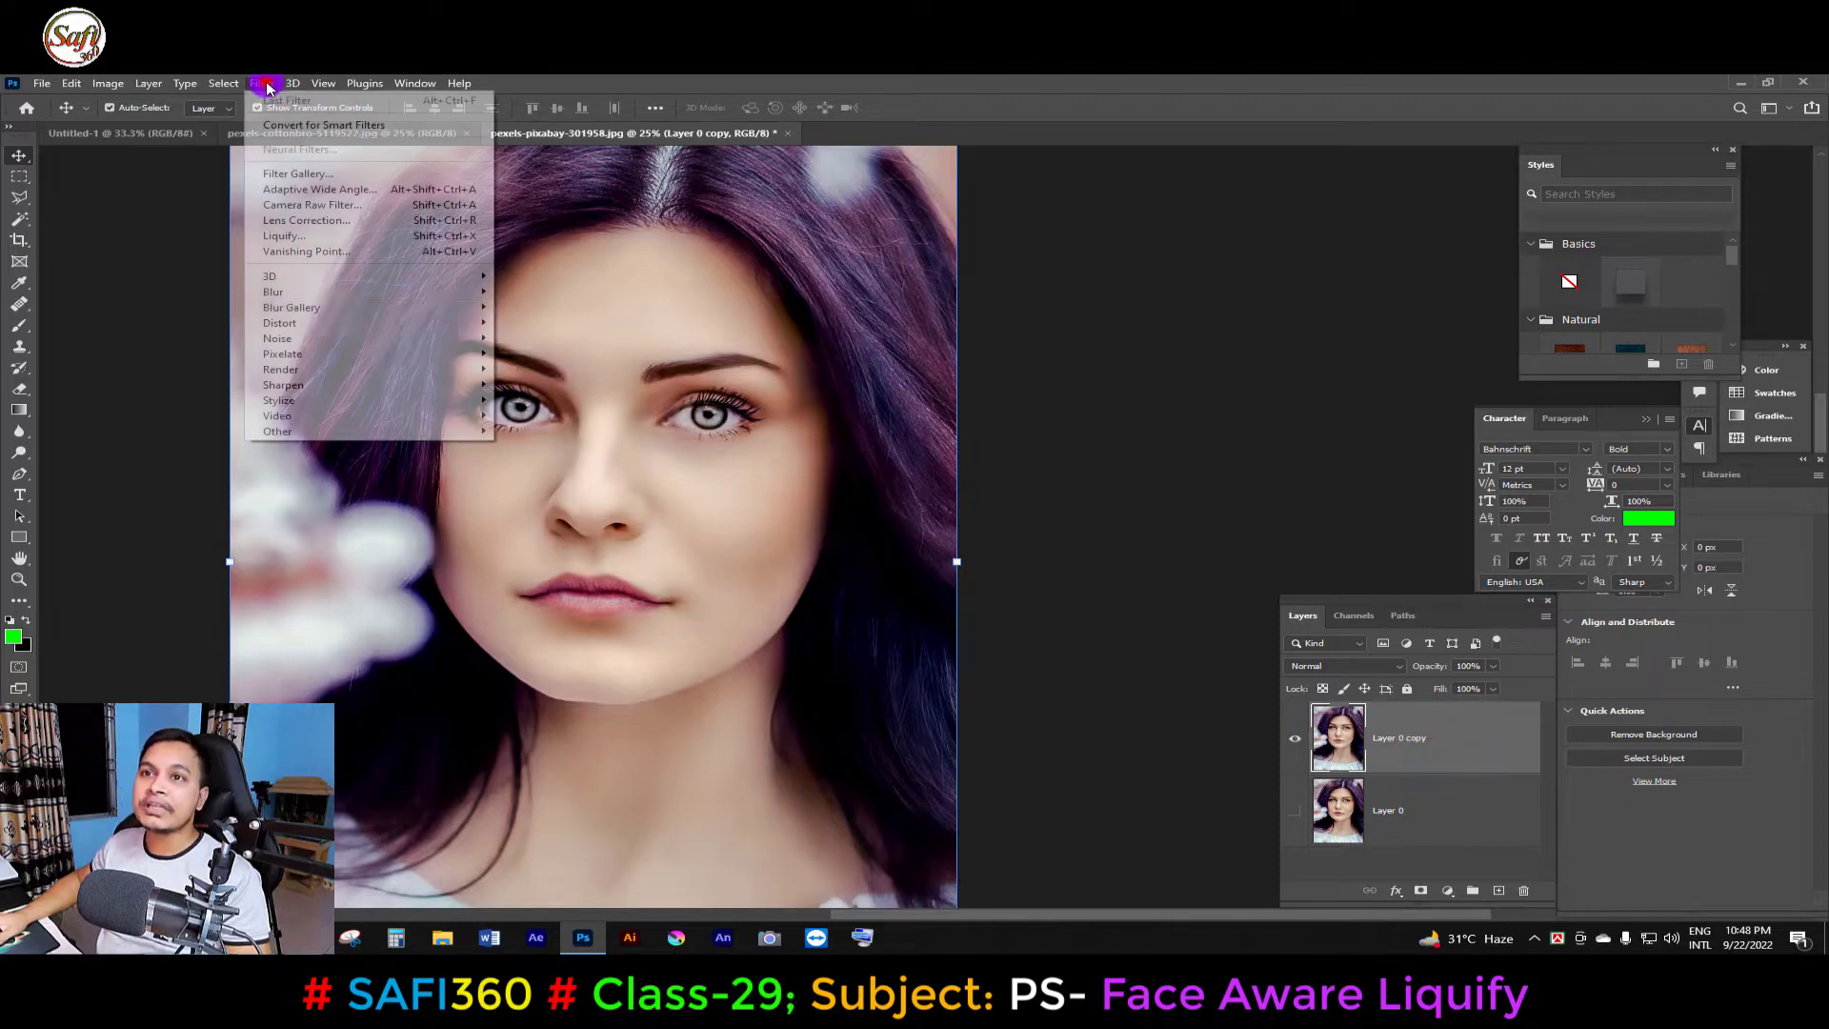
left_click(345, 237)
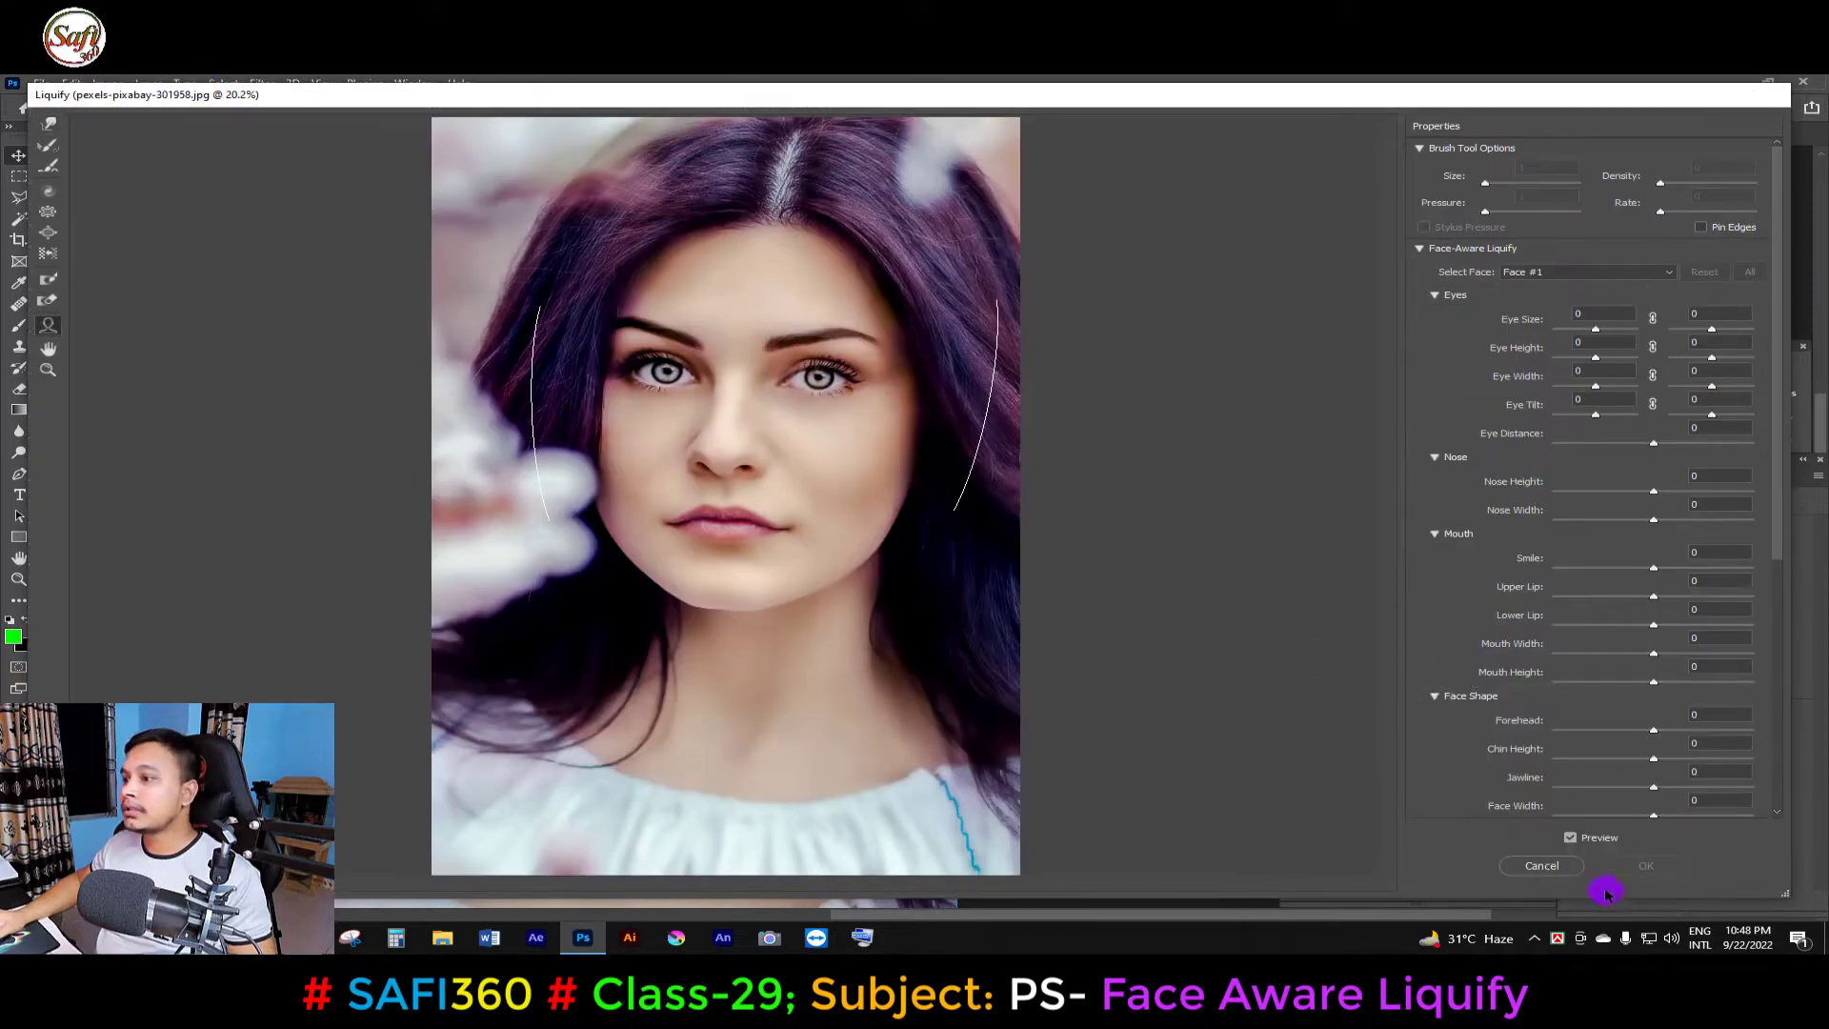
left_click(1543, 865)
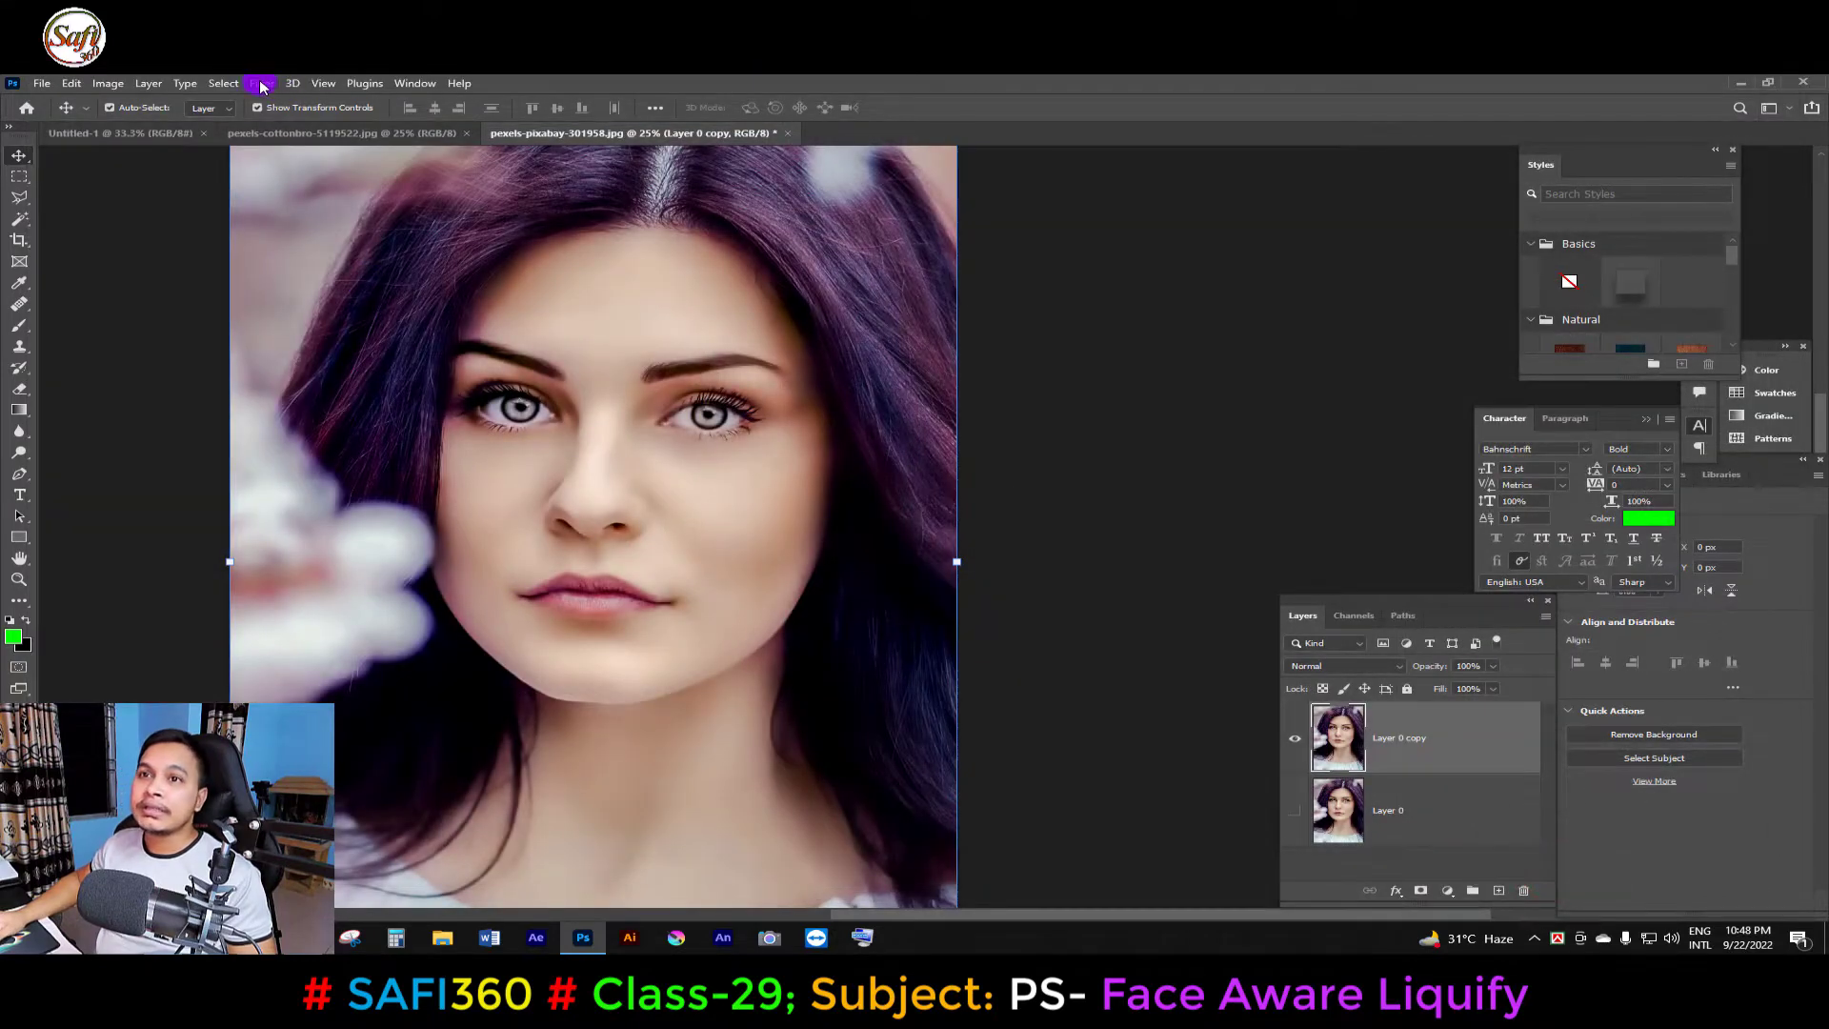
left_click(261, 85)
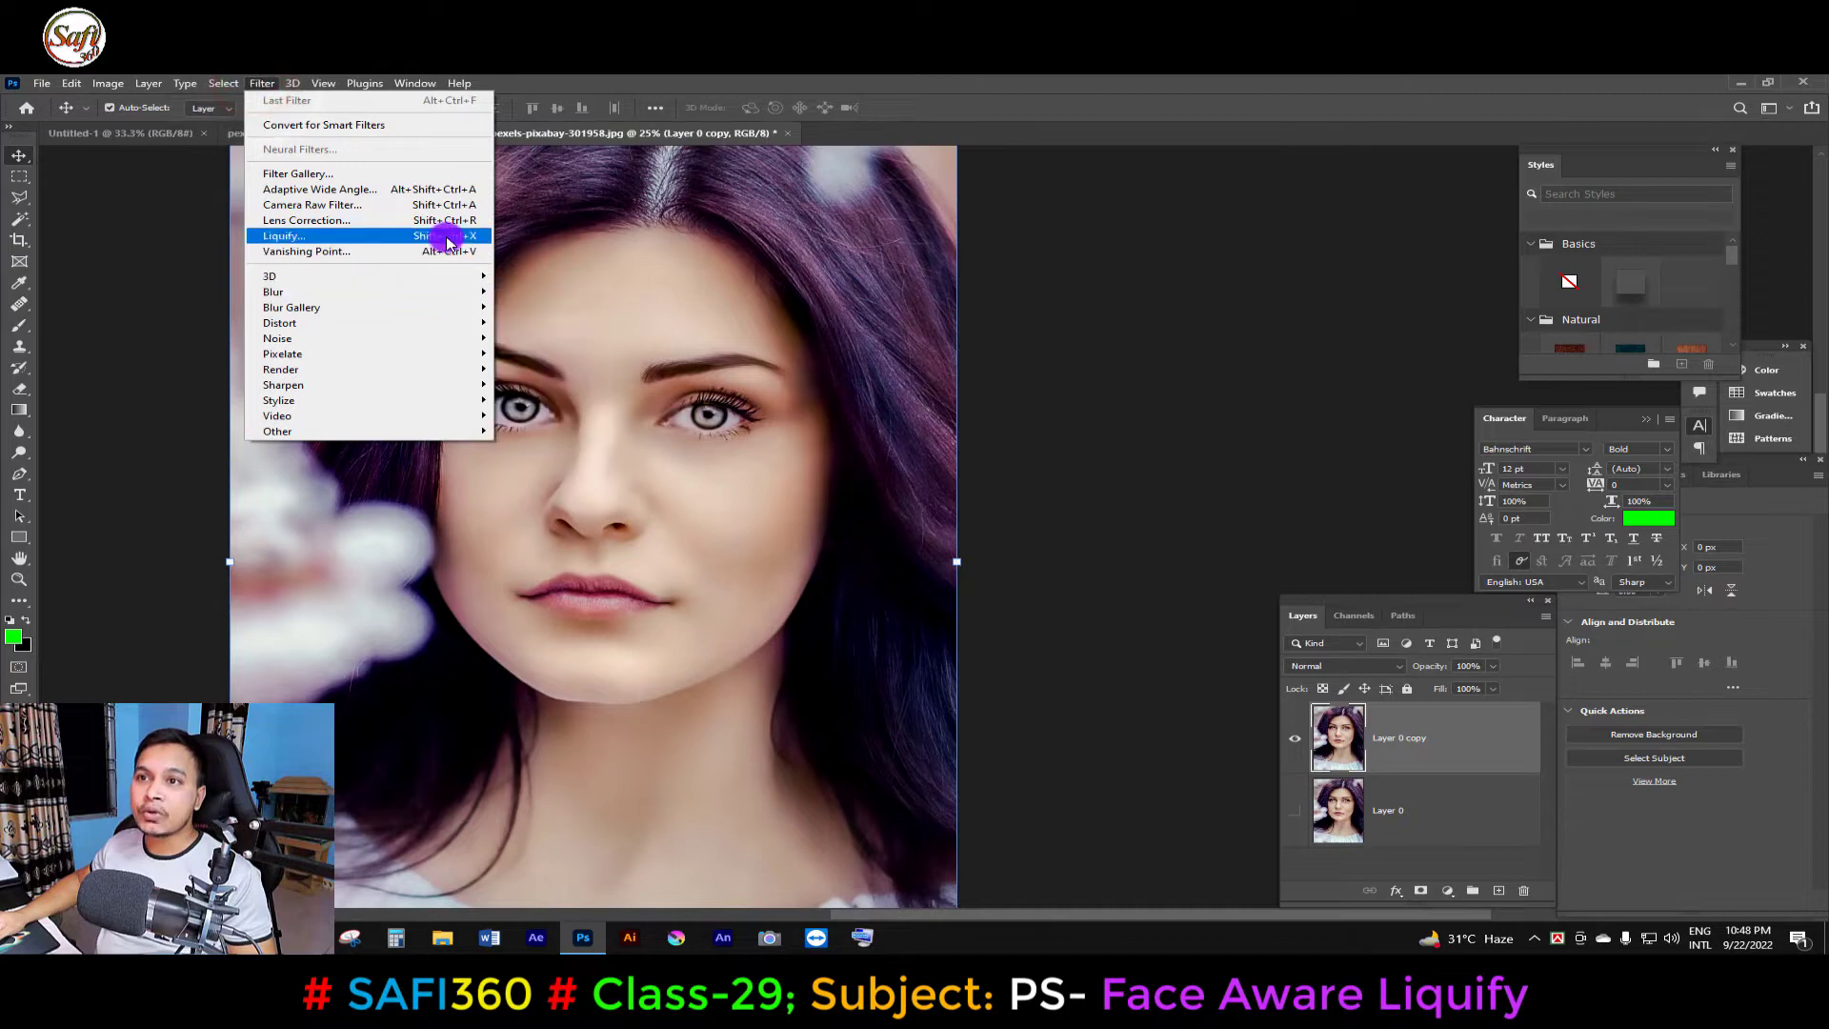
left_click(984, 500)
Open the Liquify filter for the selected portrait layer.
key("ctrl")
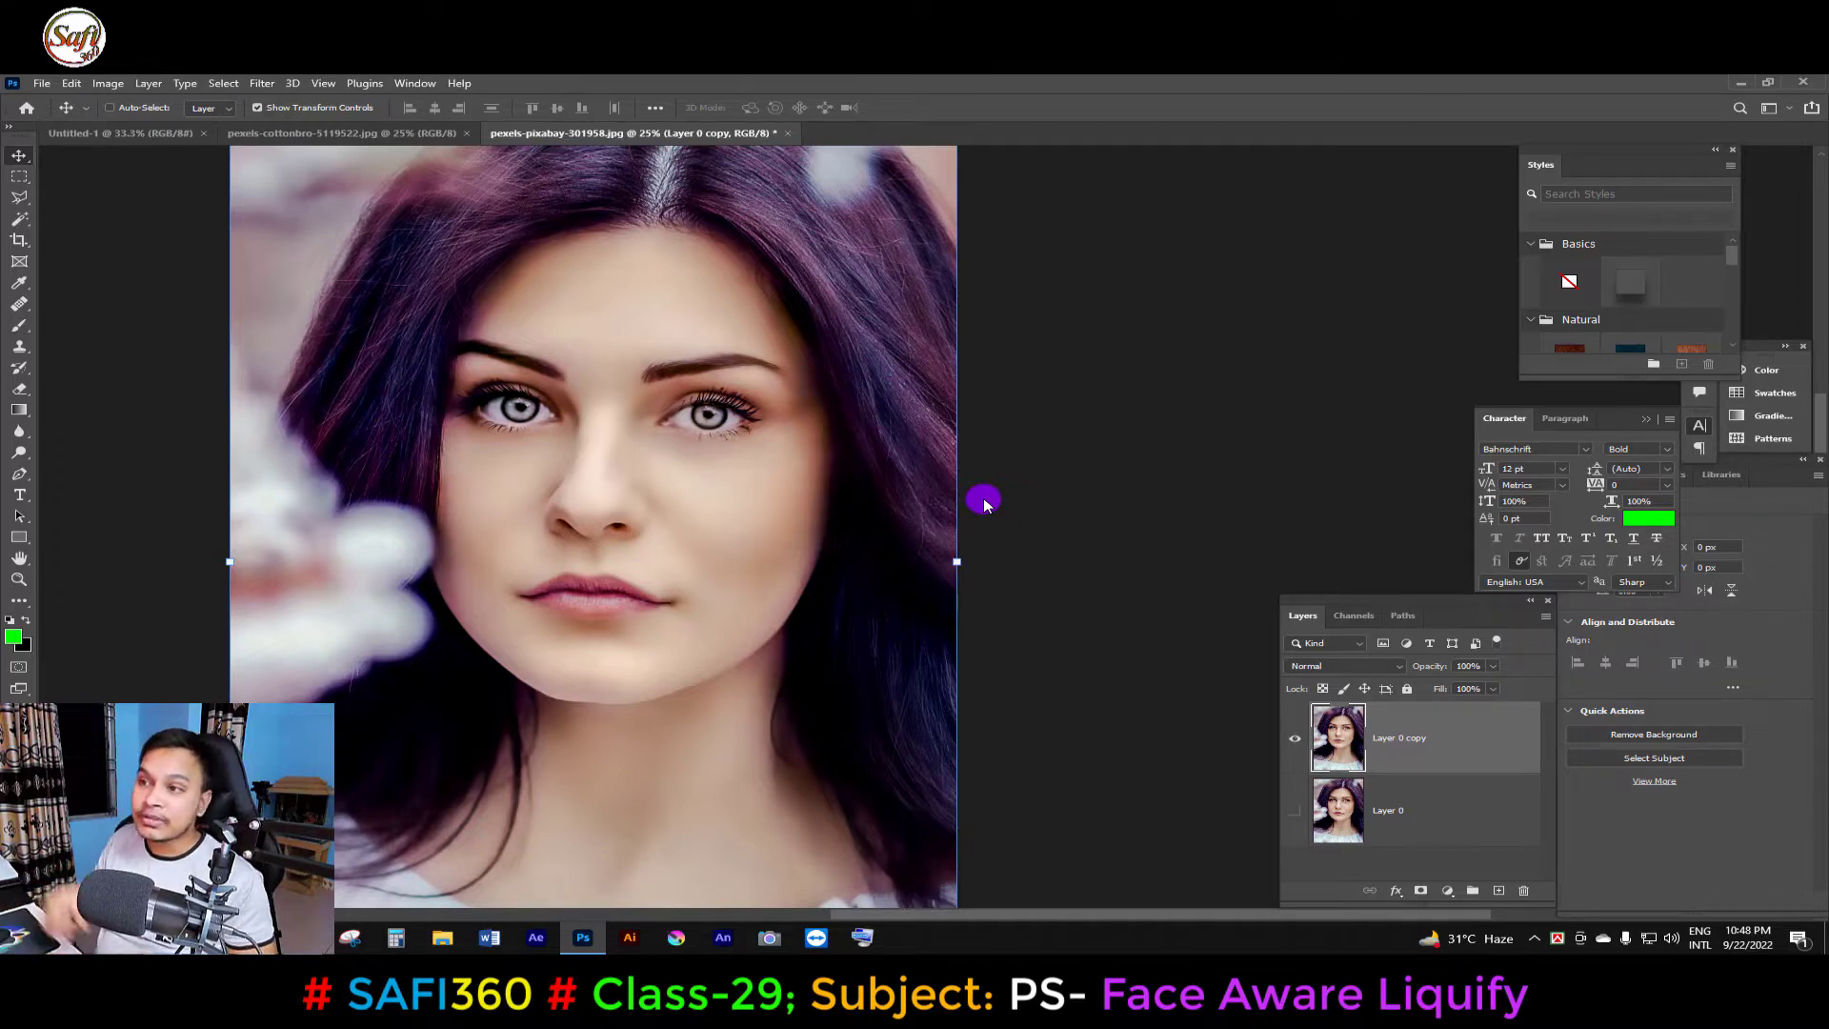
key("ctrl+shift+x")
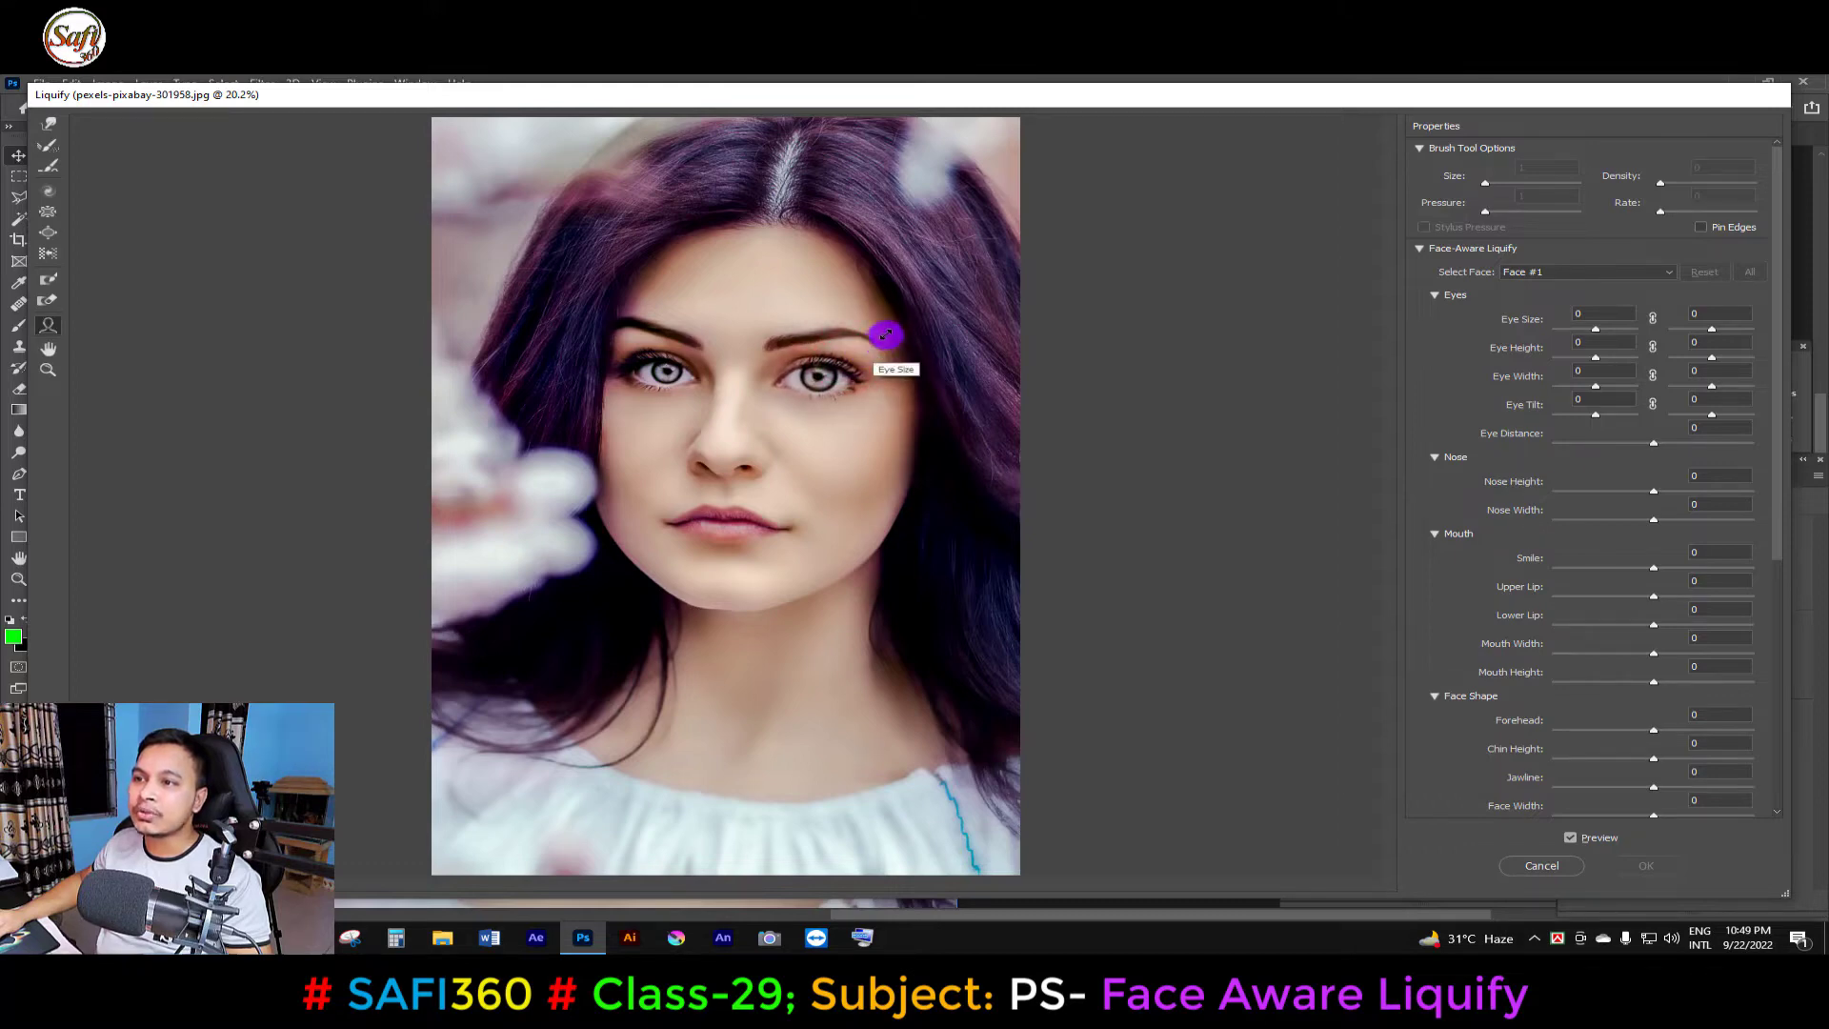
Try reshaping the eye size, upper lip, forehead and chin with the Face tool's on-image handles, undoing the trial changes.
left_click(887, 334)
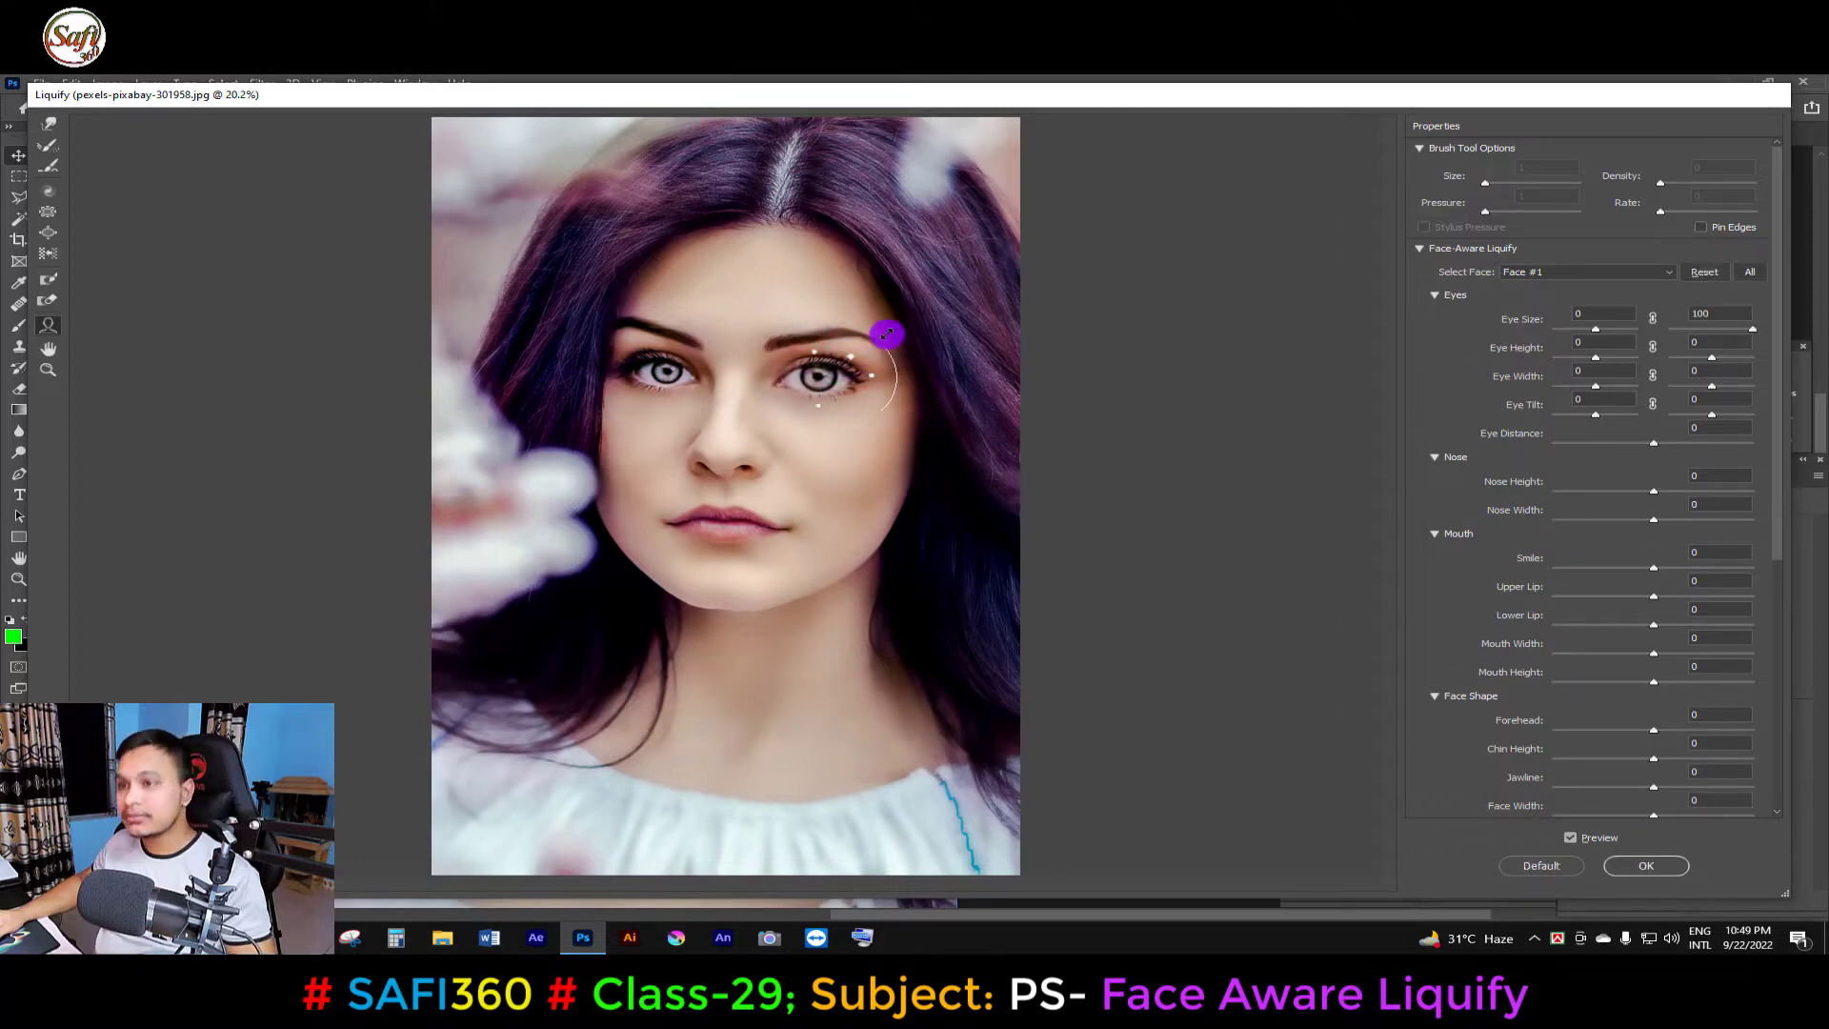
key("ctrl+z")
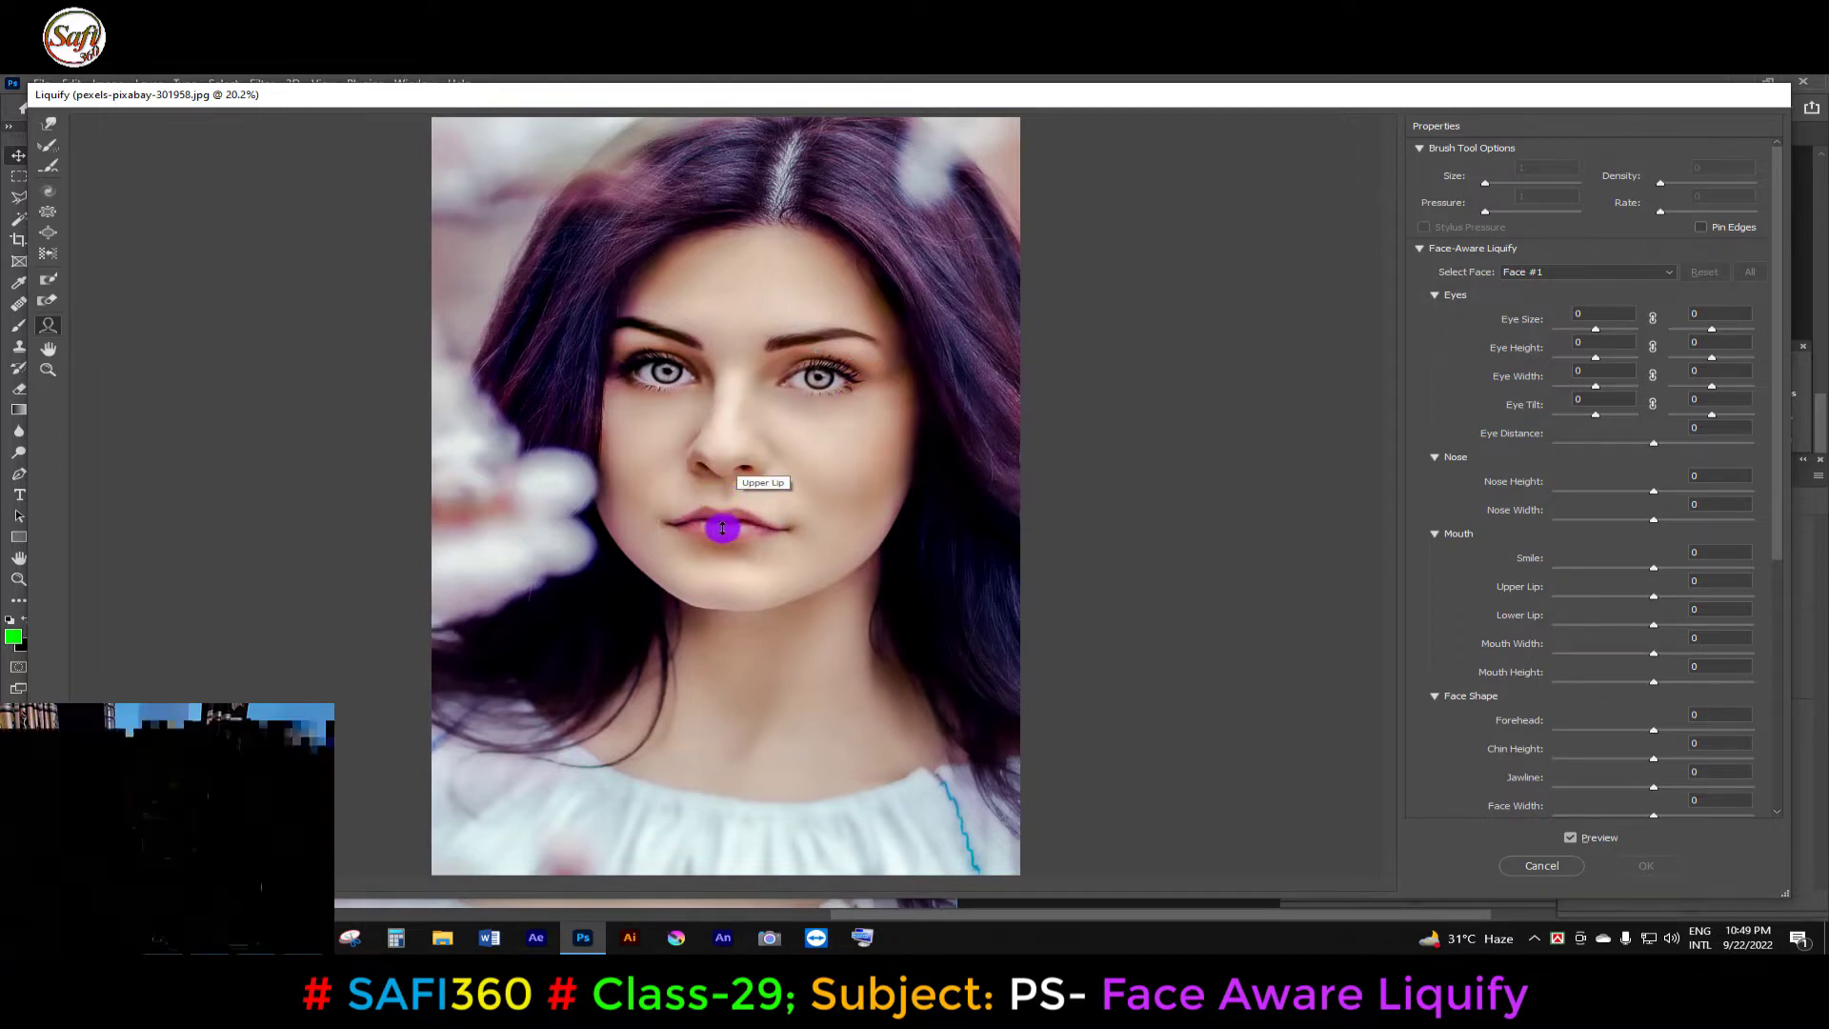
left_click_drag(722, 528, 716, 515)
key("ctrl+z")
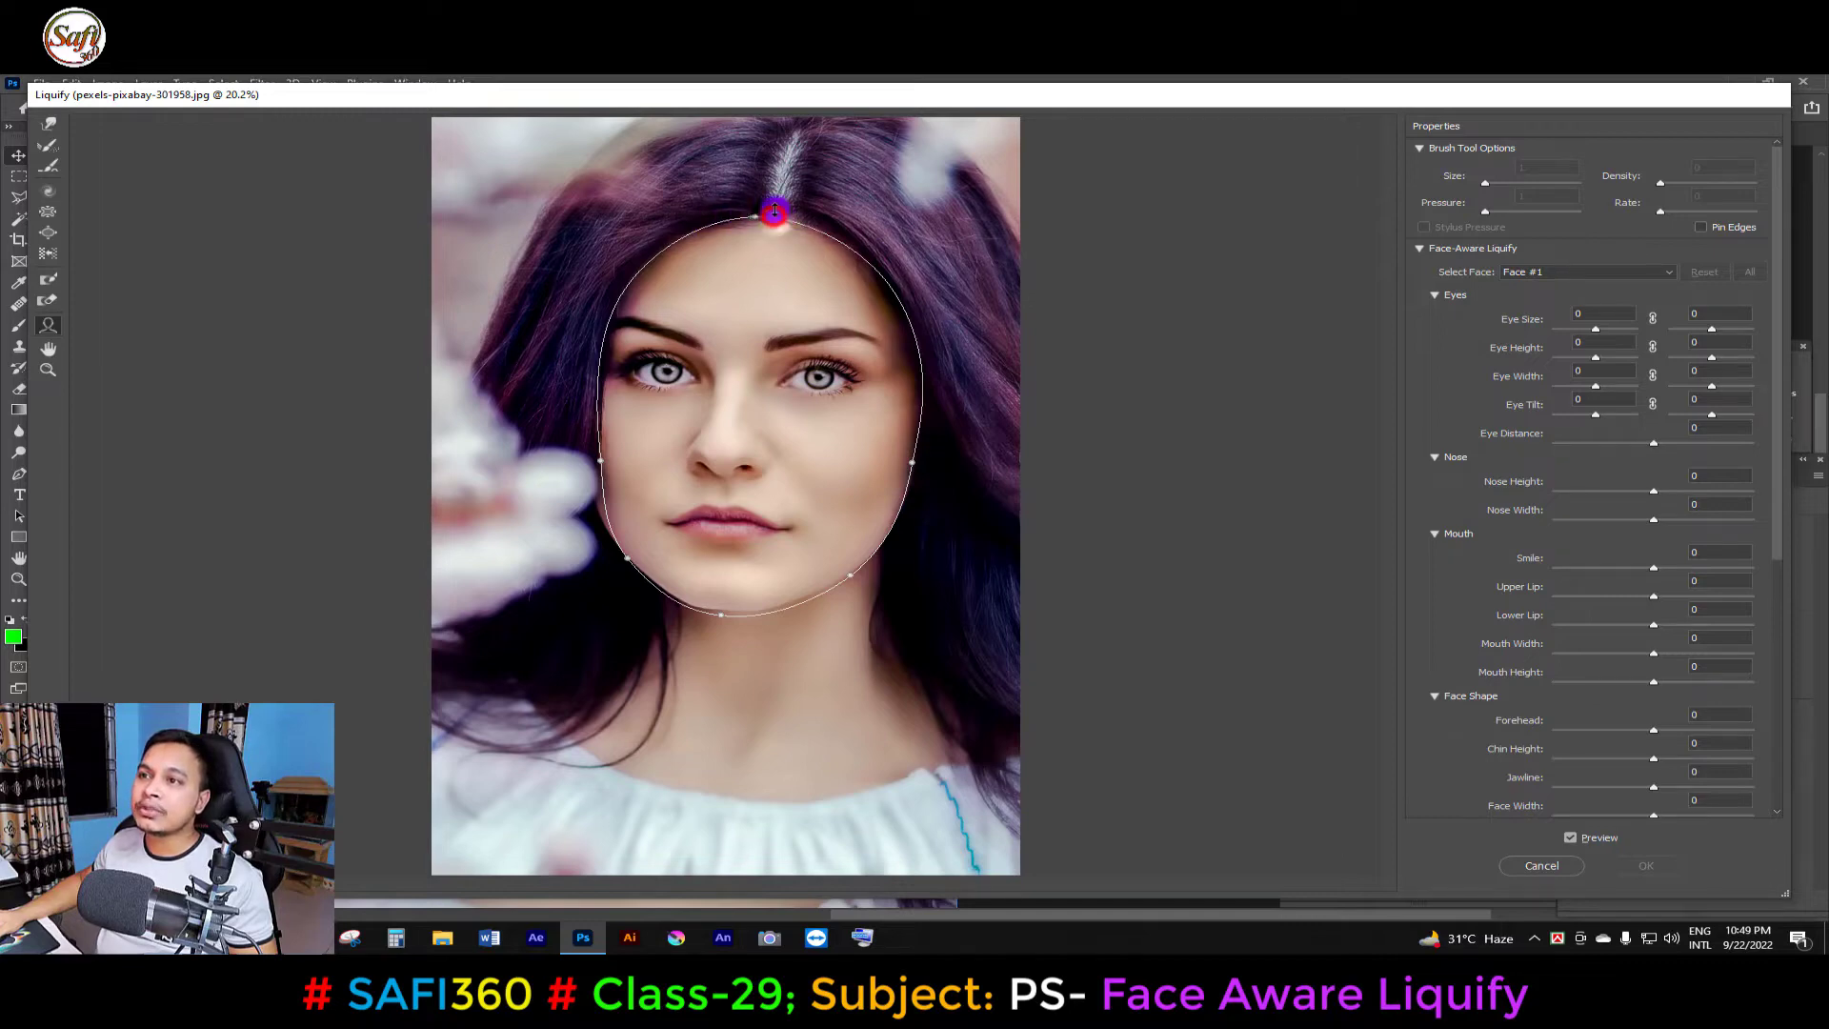
left_click_drag(784, 184, 784, 182)
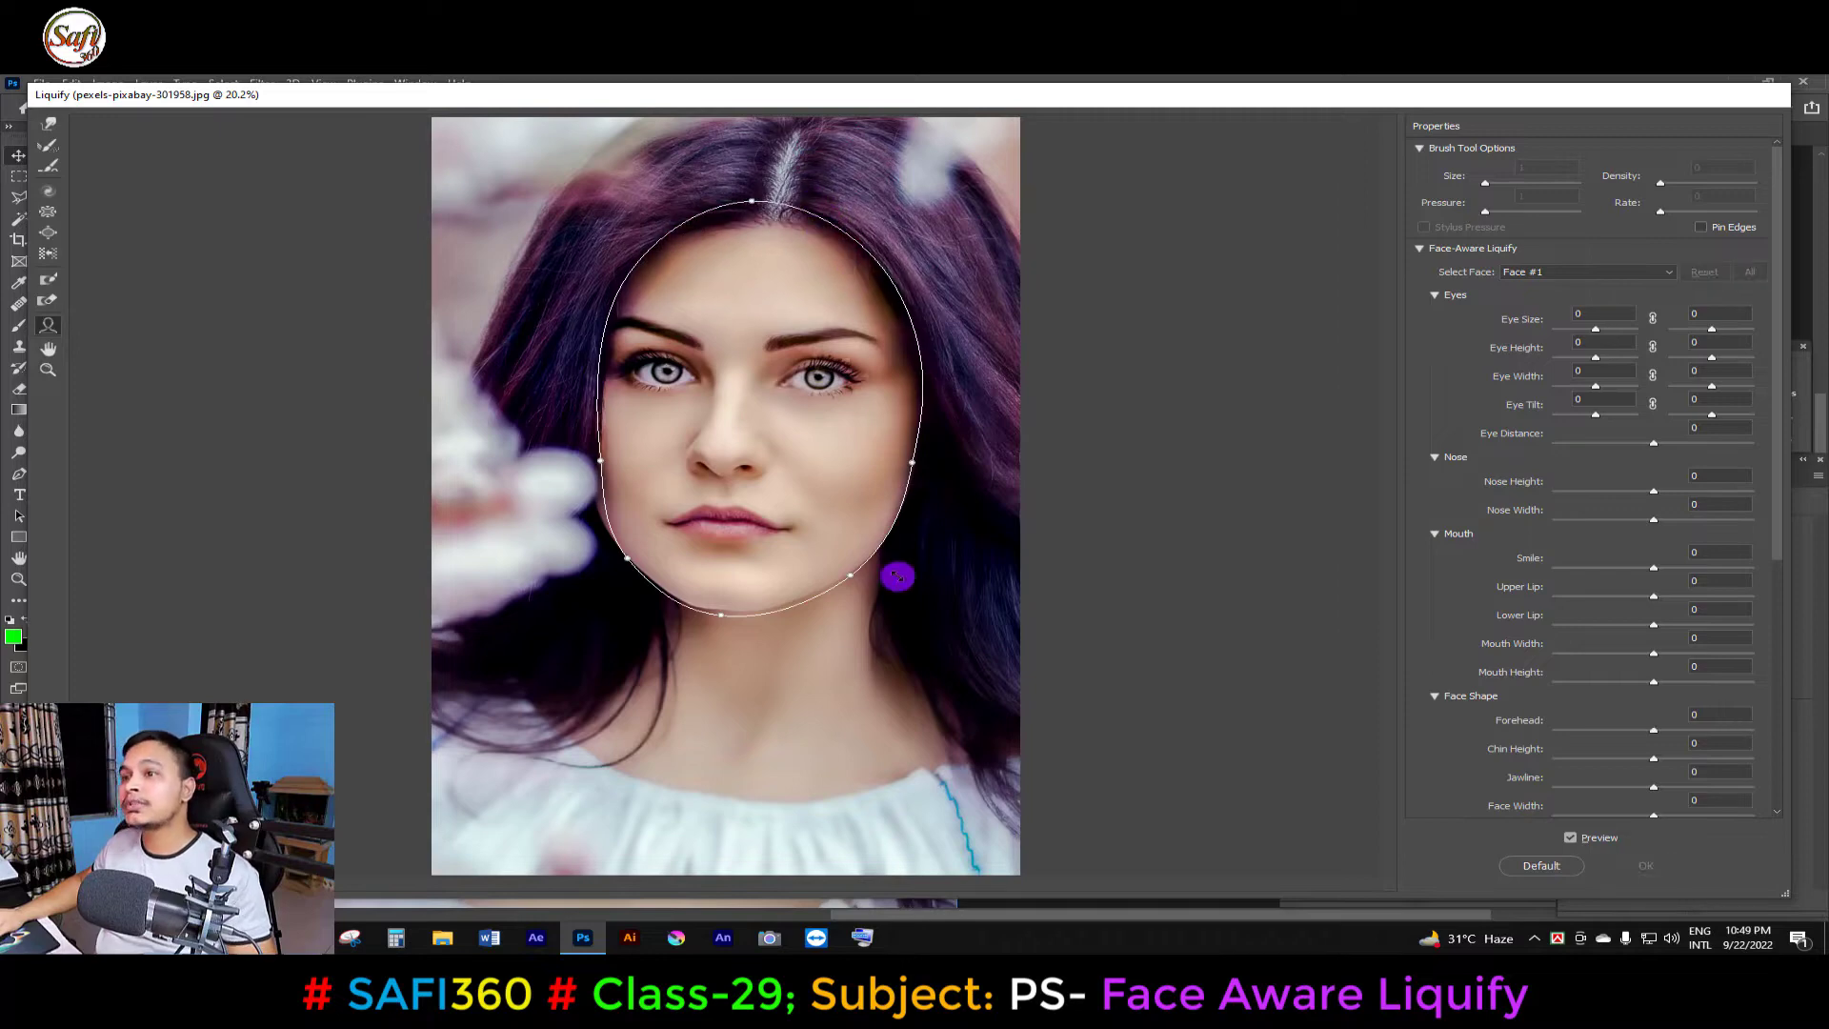
left_click_drag(727, 621, 716, 692)
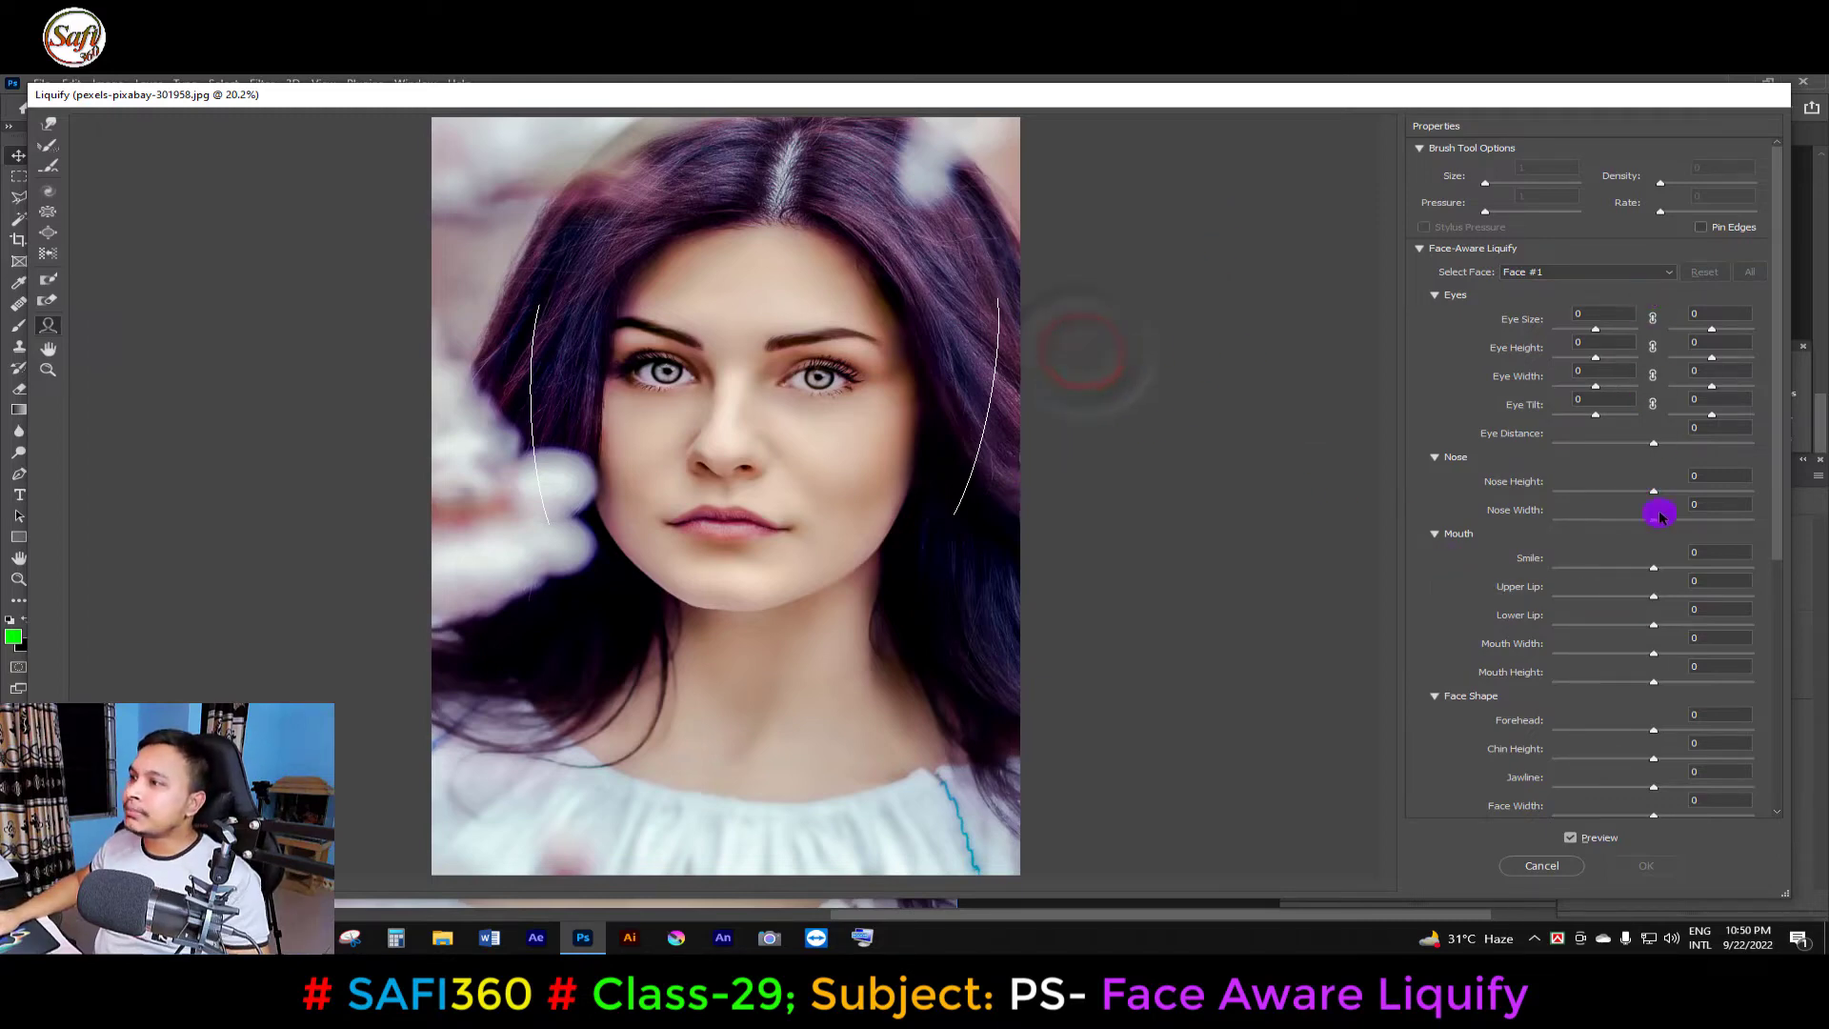
Link the left and right Eye Size values and set both eyes to 89.
left_click(1434, 296)
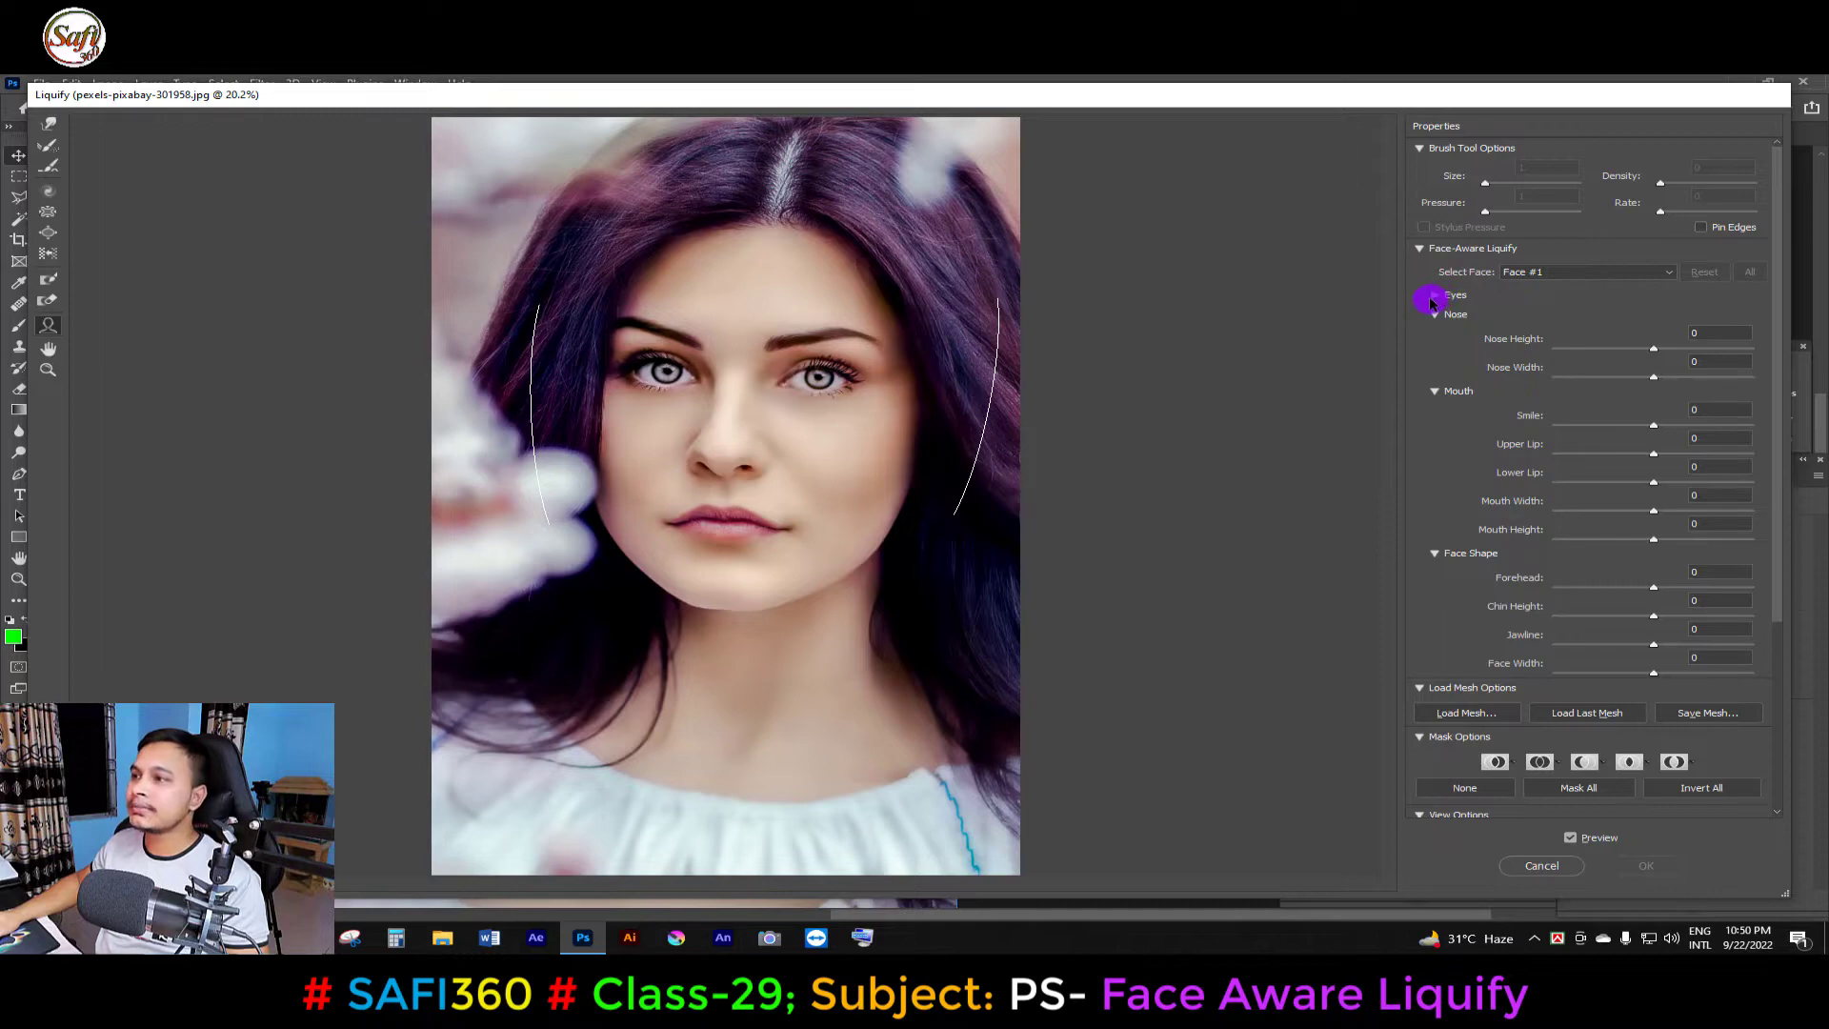
left_click(1436, 296)
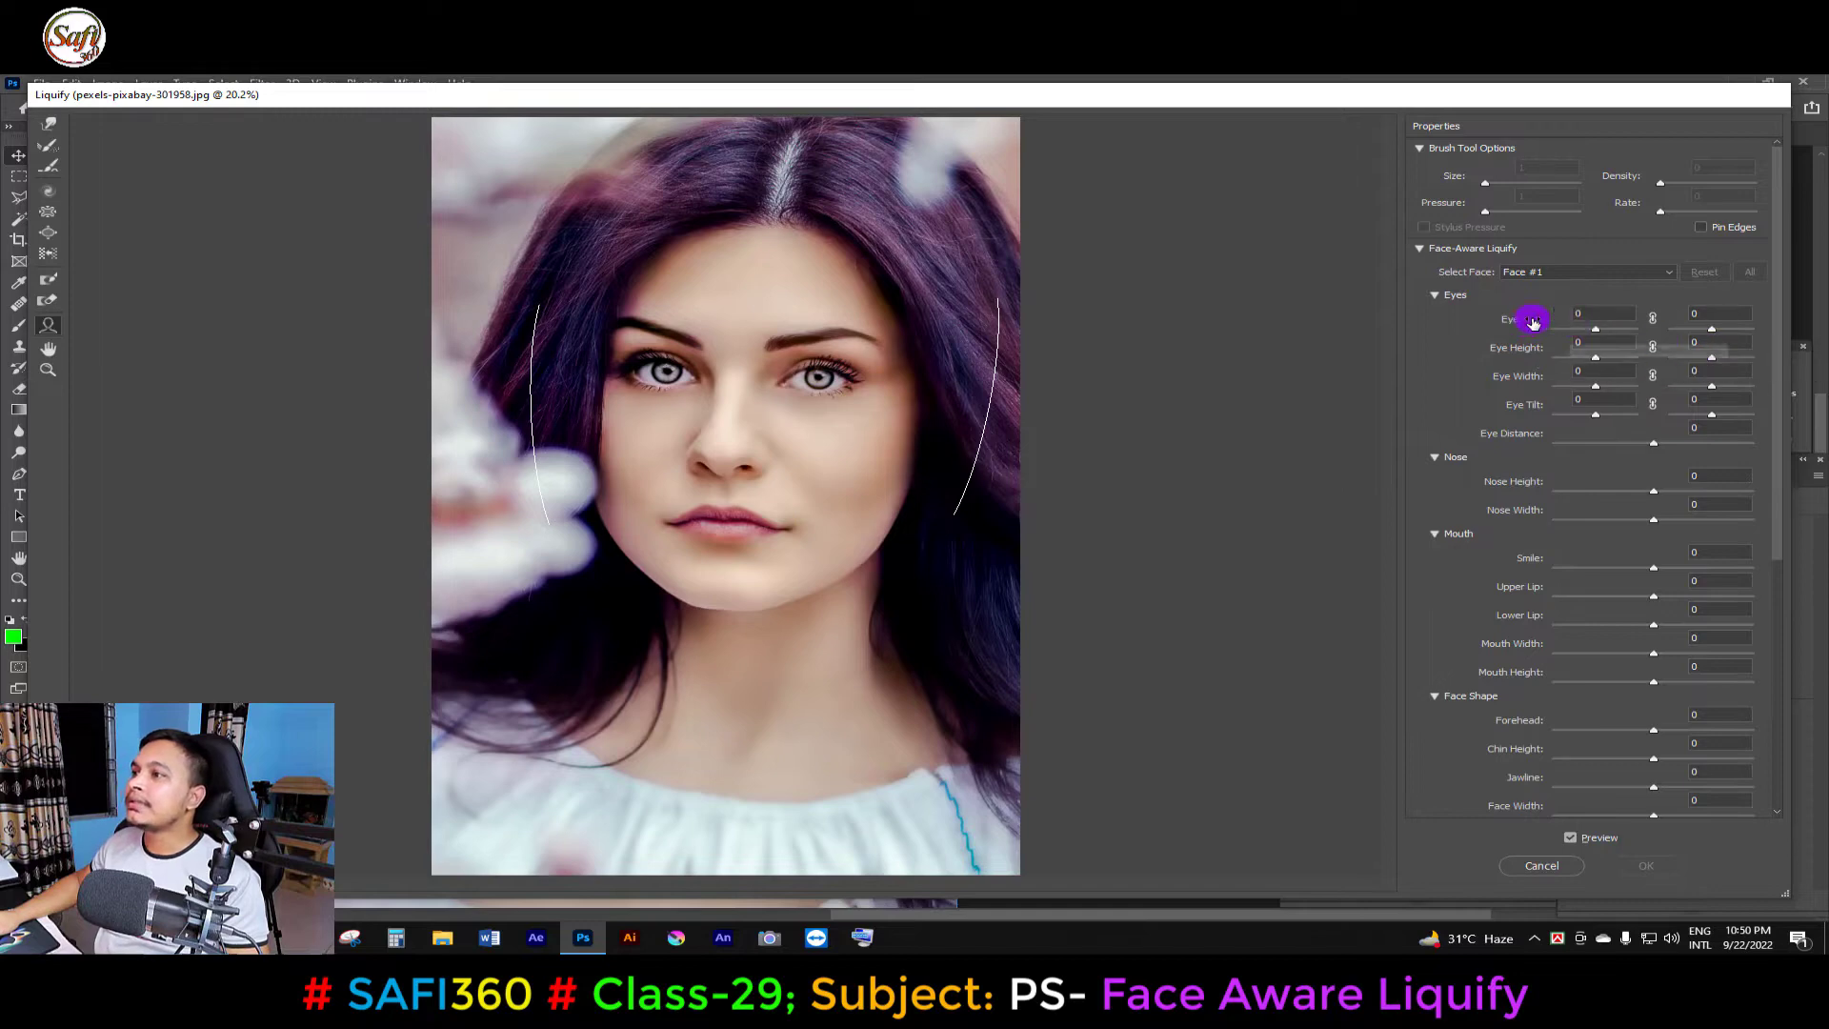
left_click(1598, 314)
left_click(1717, 315)
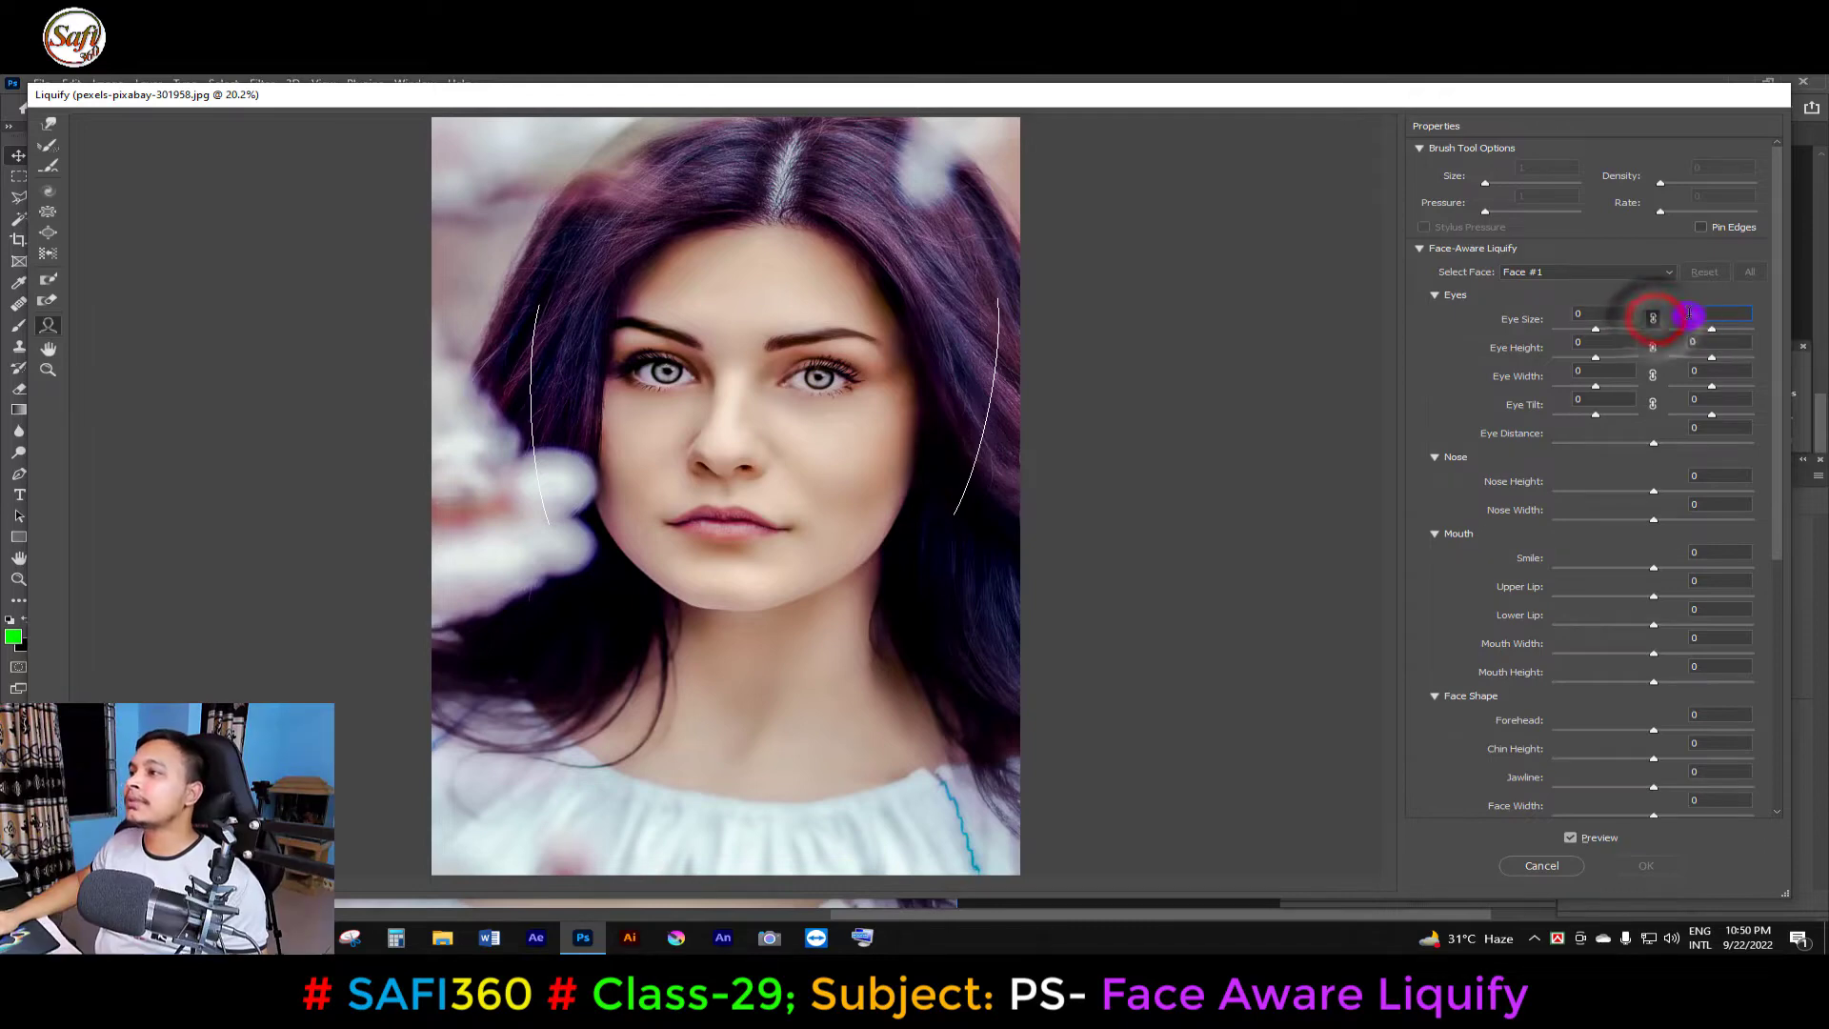
left_click(1596, 330)
left_click_drag(1596, 329, 1637, 353)
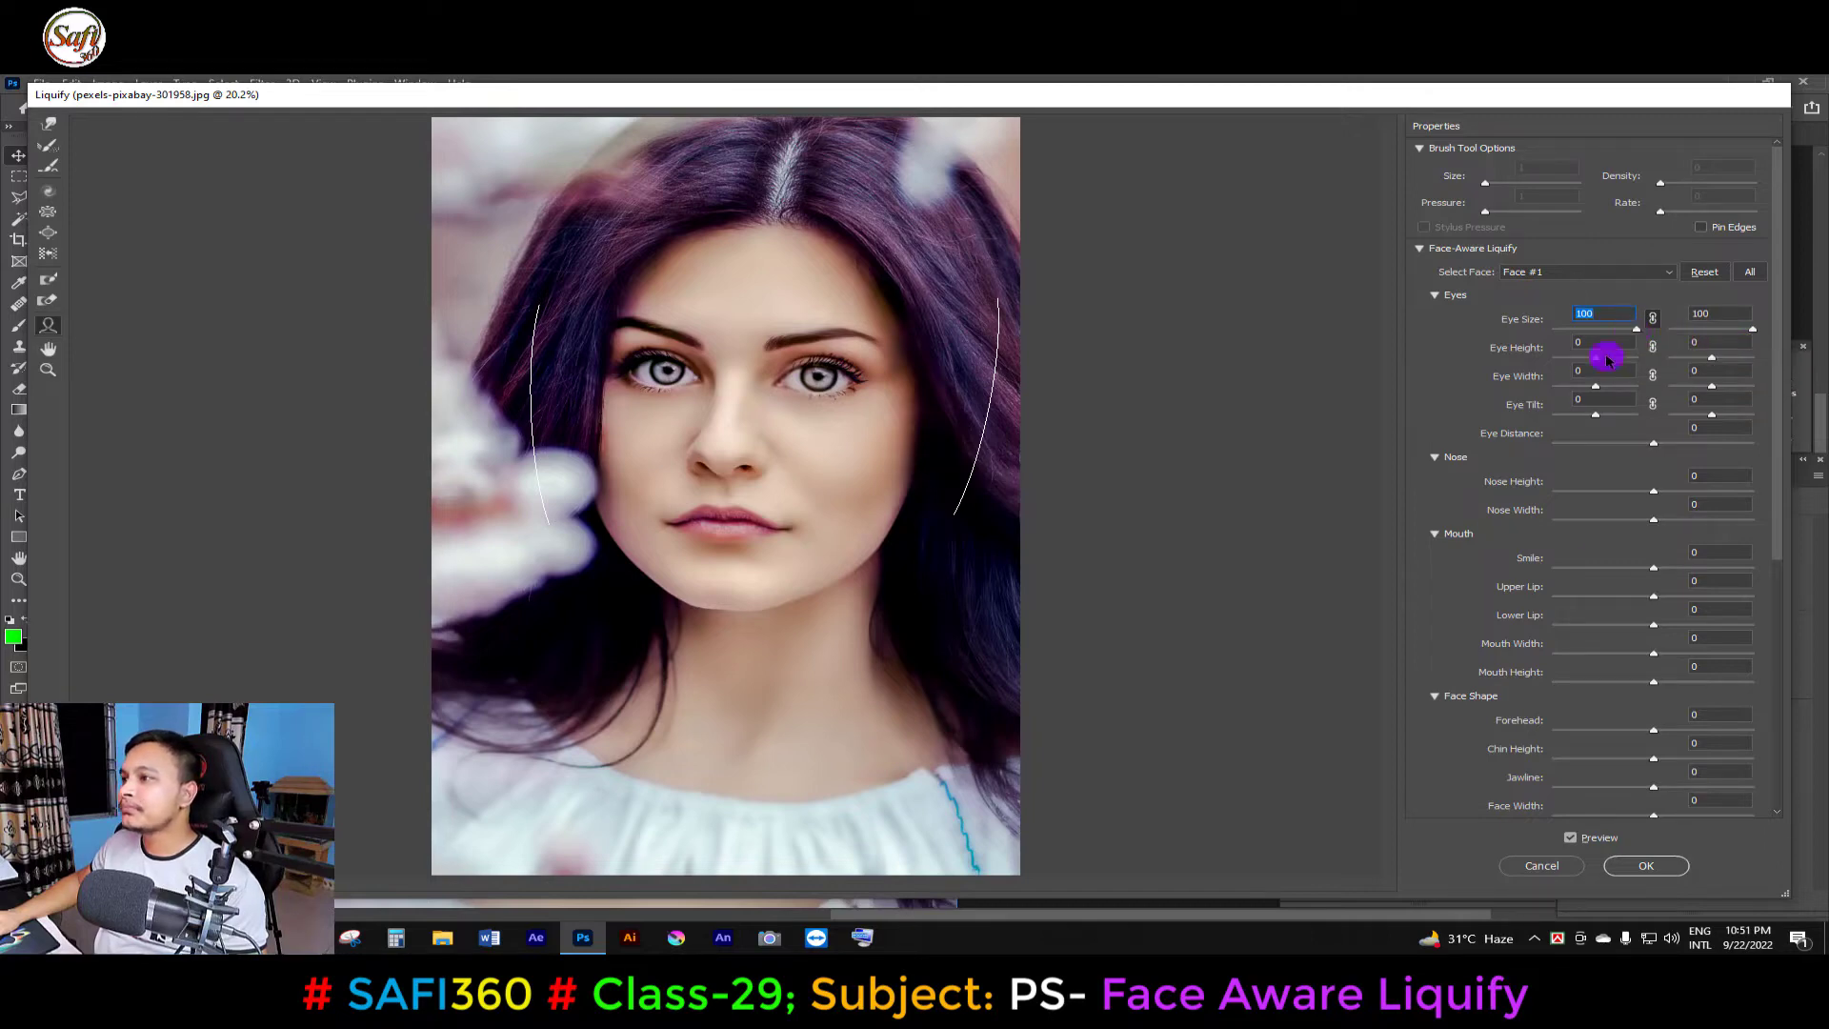
left_click_drag(1636, 328, 1632, 328)
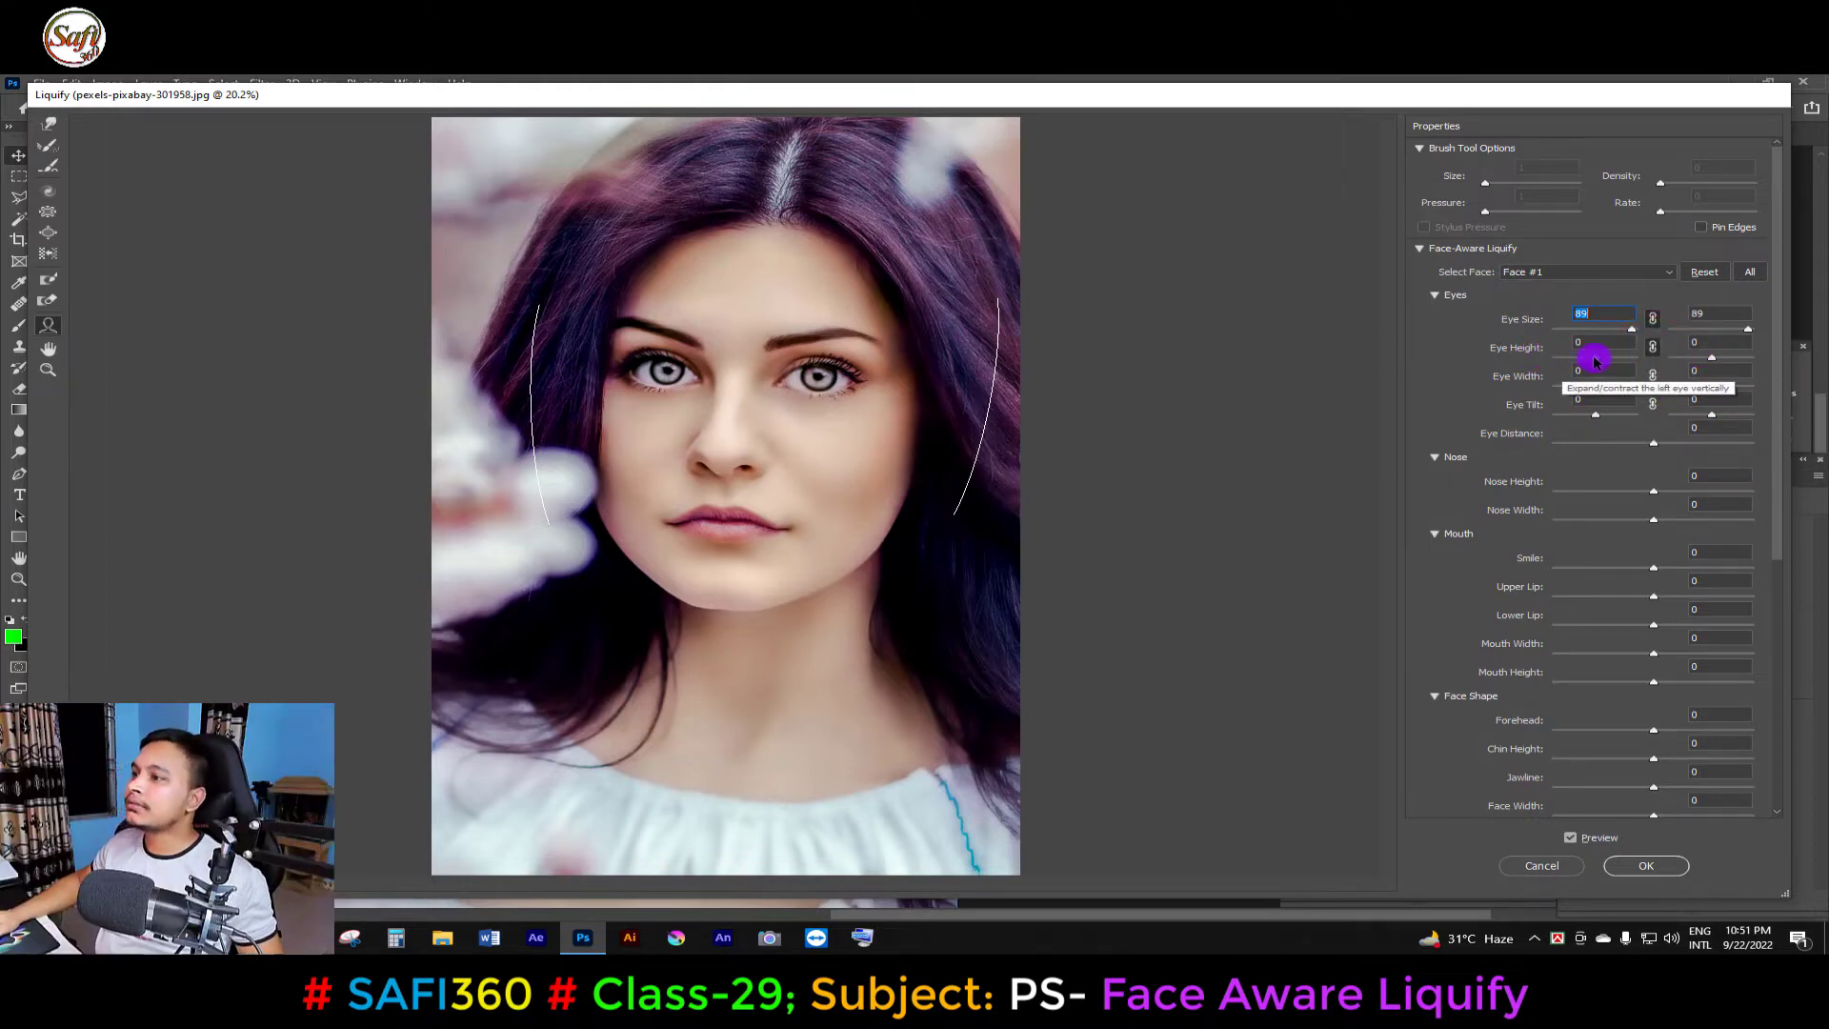
Set the linked Eye Height to -59 and Eye Width to 93 for both eyes.
mouse_move(1580, 365)
left_mouse_down()
mouse_move(1561, 371)
mouse_move(1637, 375)
mouse_move(1557, 389)
mouse_move(1577, 364)
left_mouse_up()
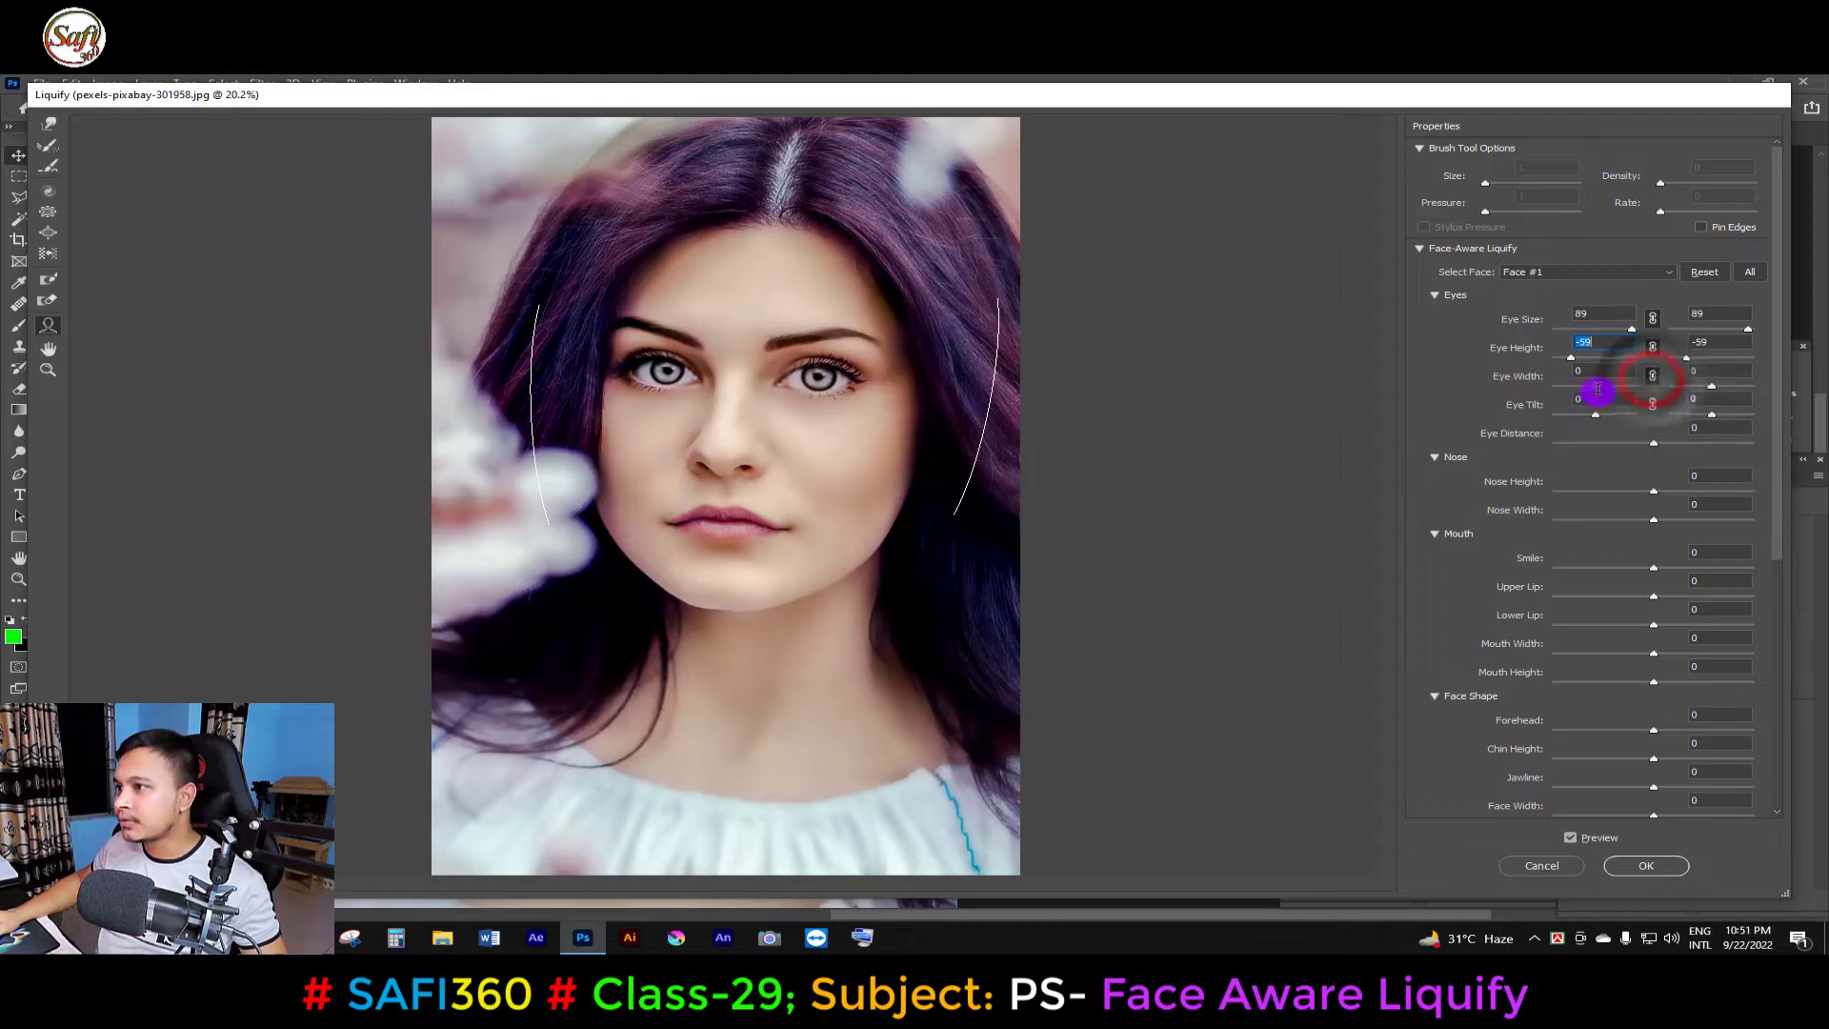
left_click_drag(1596, 387, 1643, 390)
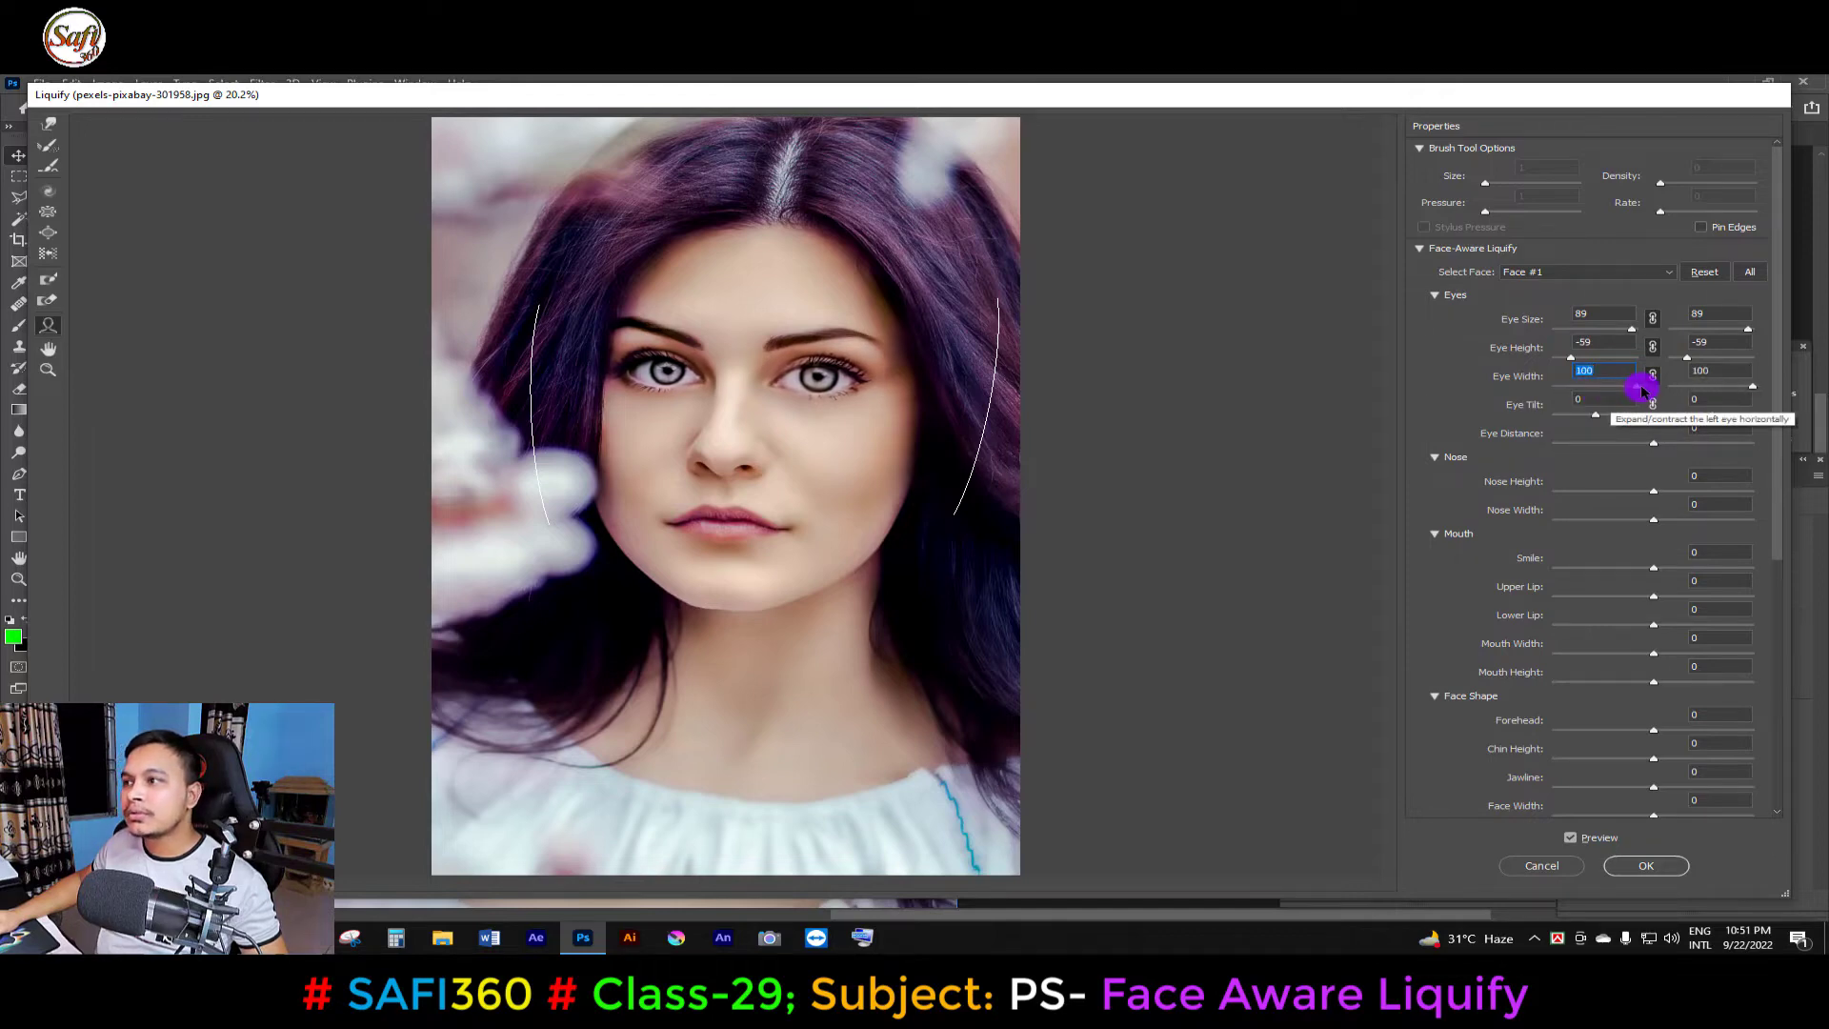
left_click(1573, 372)
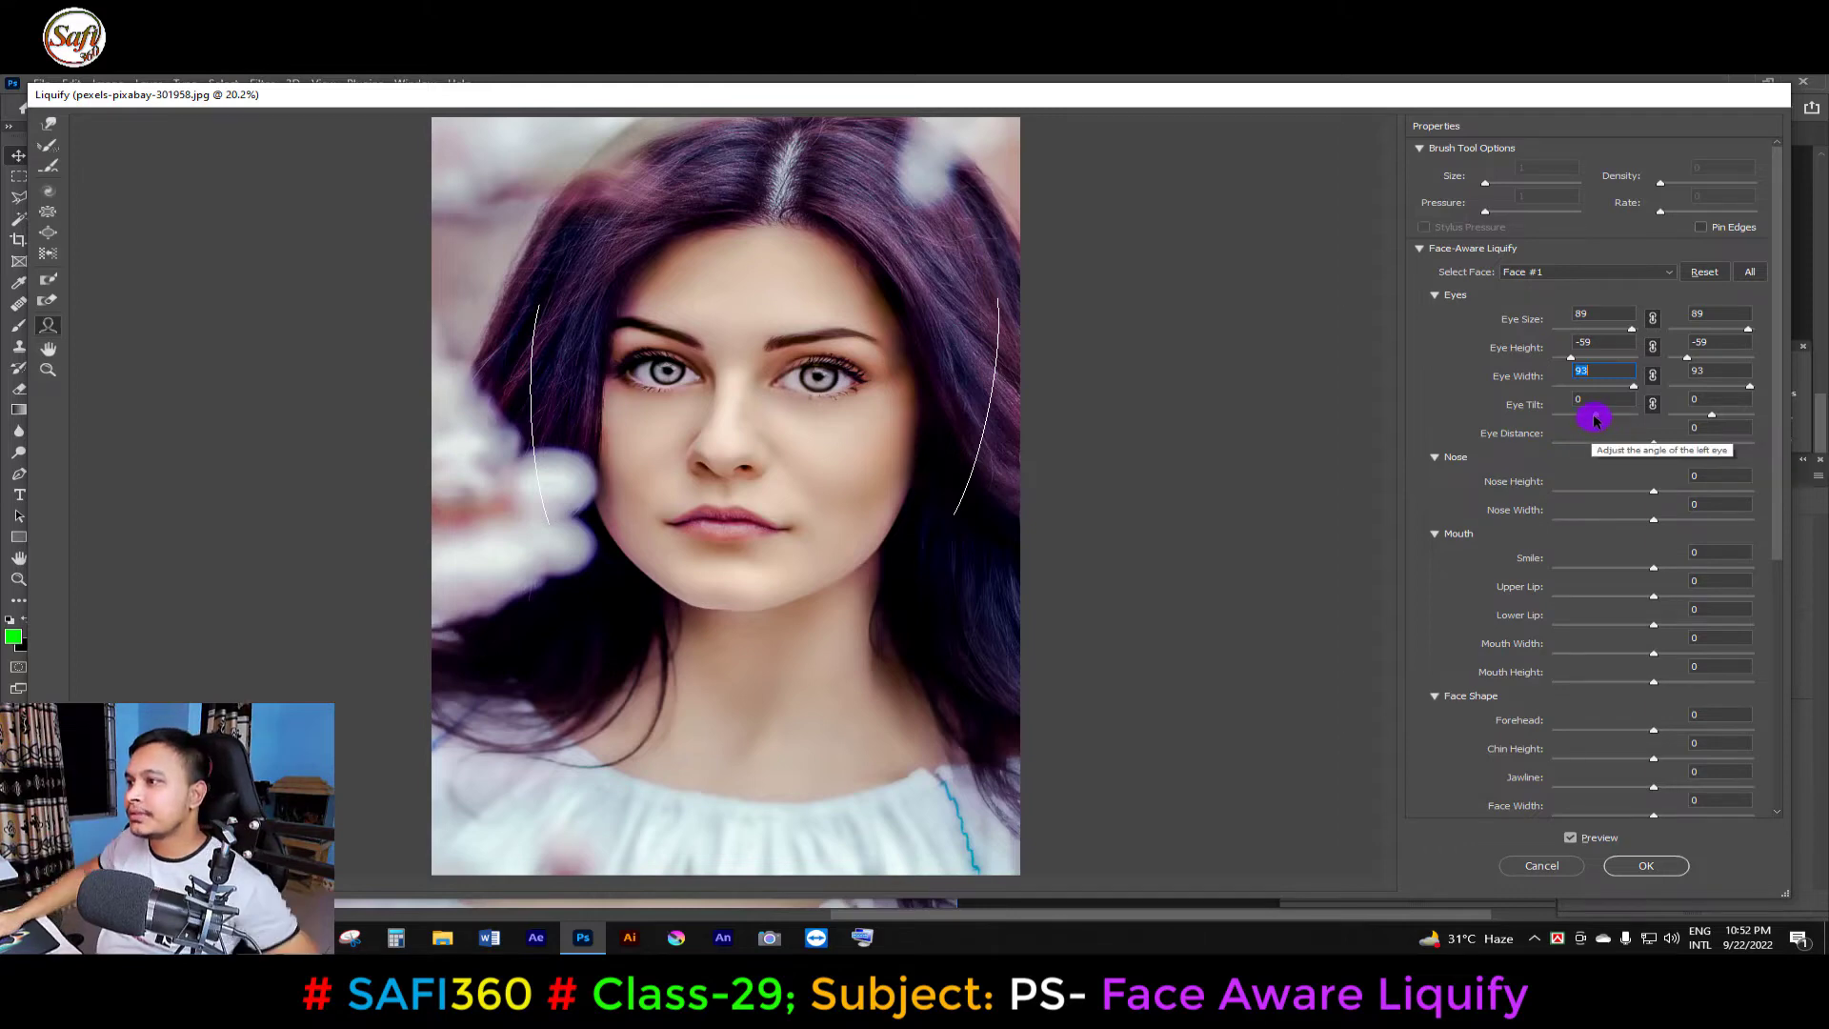
Try an Eye Tilt of -100 and an Eye Distance of -41, resetting each to 0.
left_click_drag(1597, 419, 1491, 415)
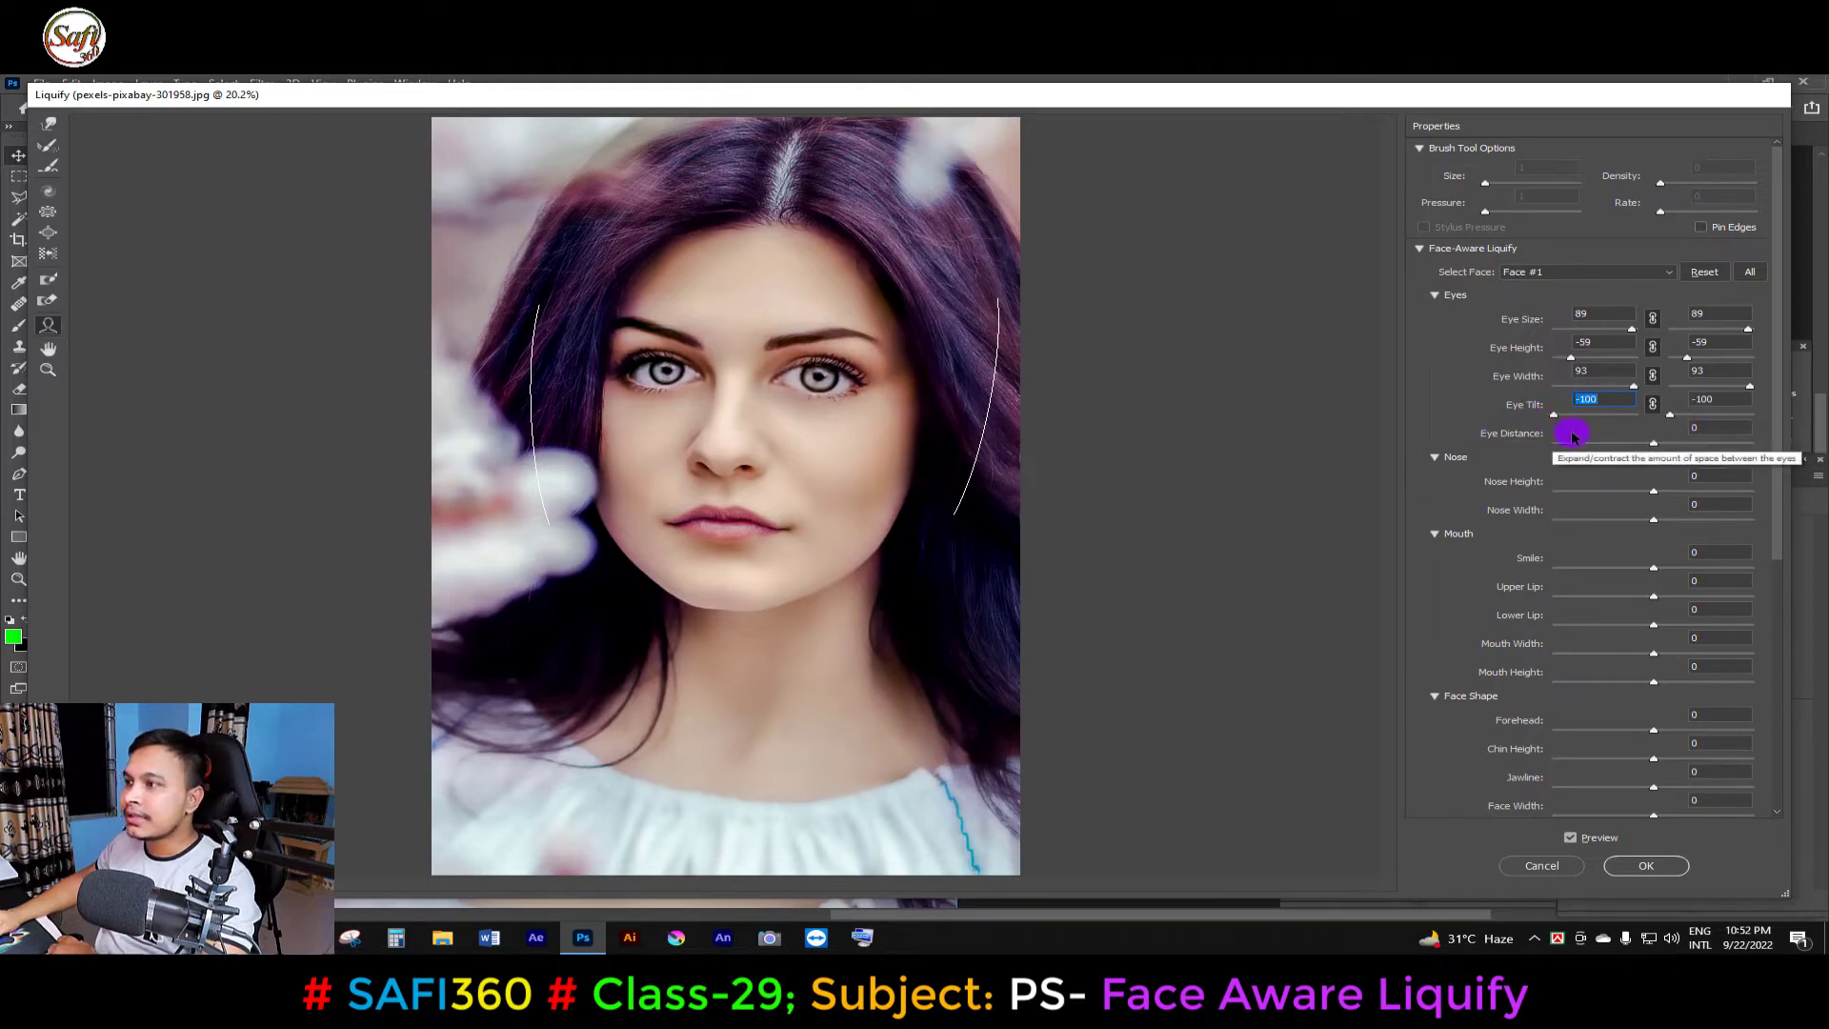
left_click_drag(1555, 416, 1597, 419)
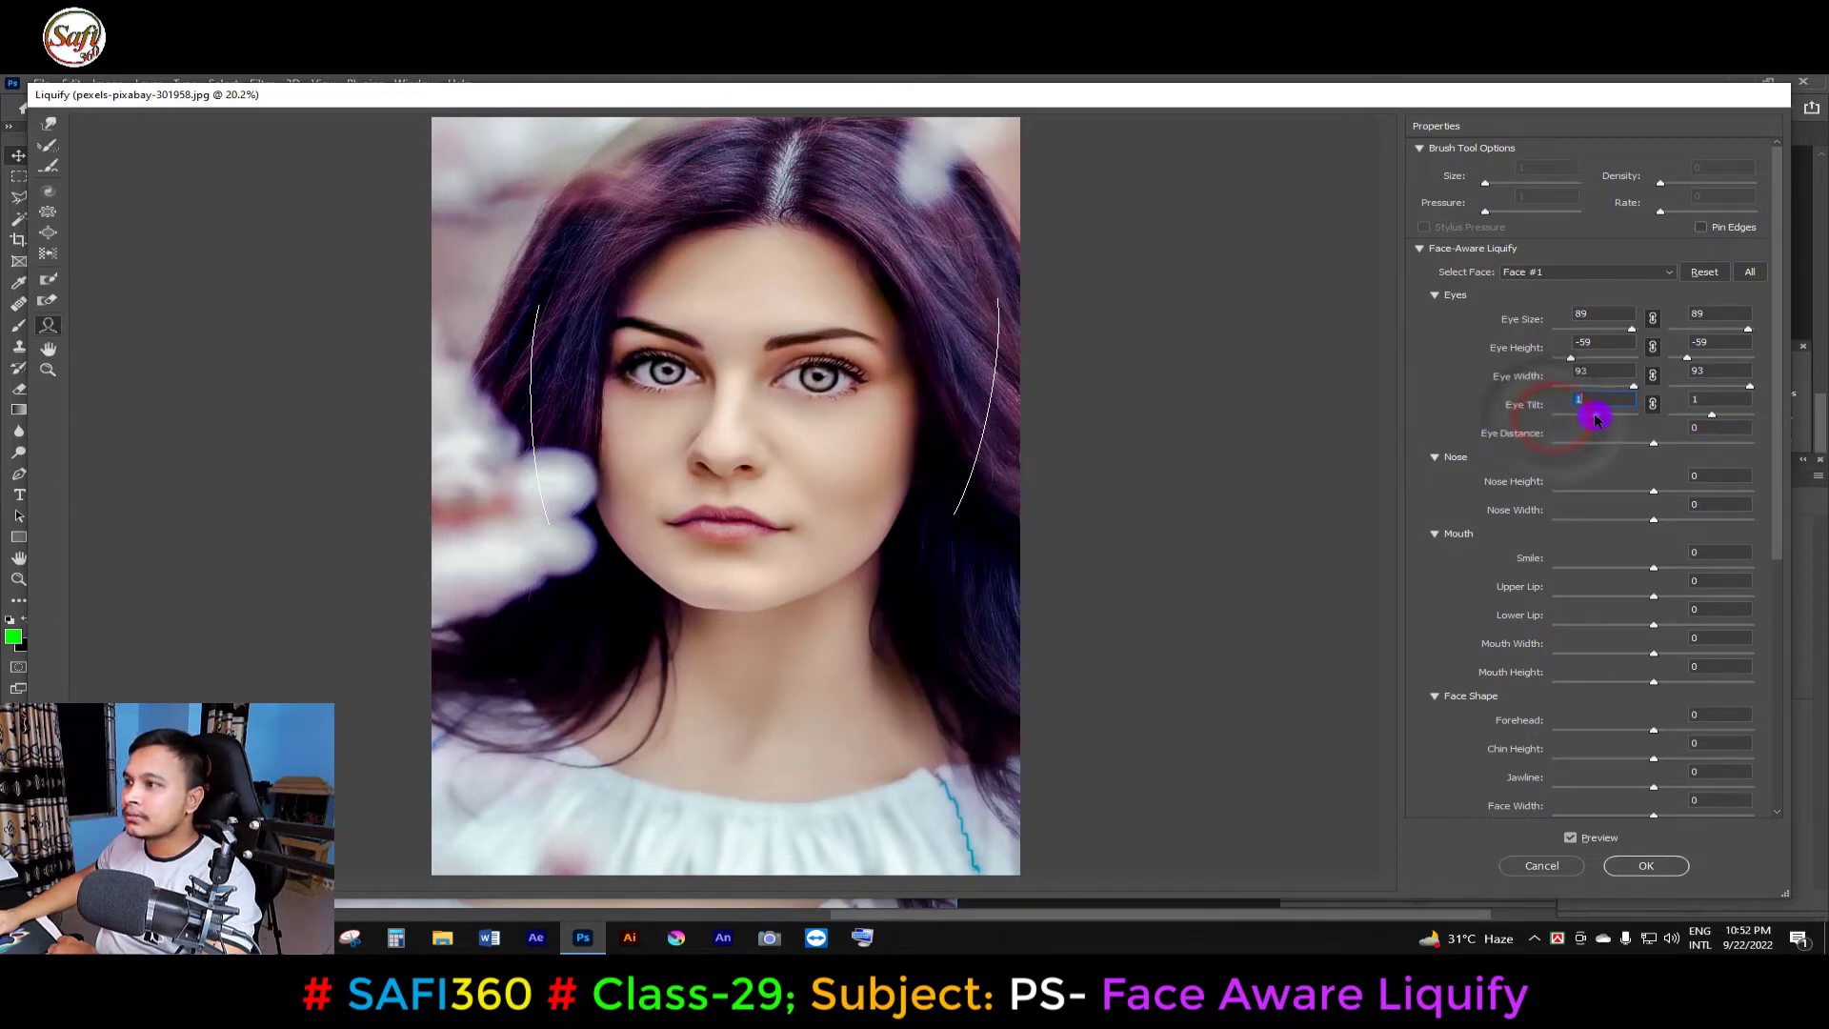
type("0")
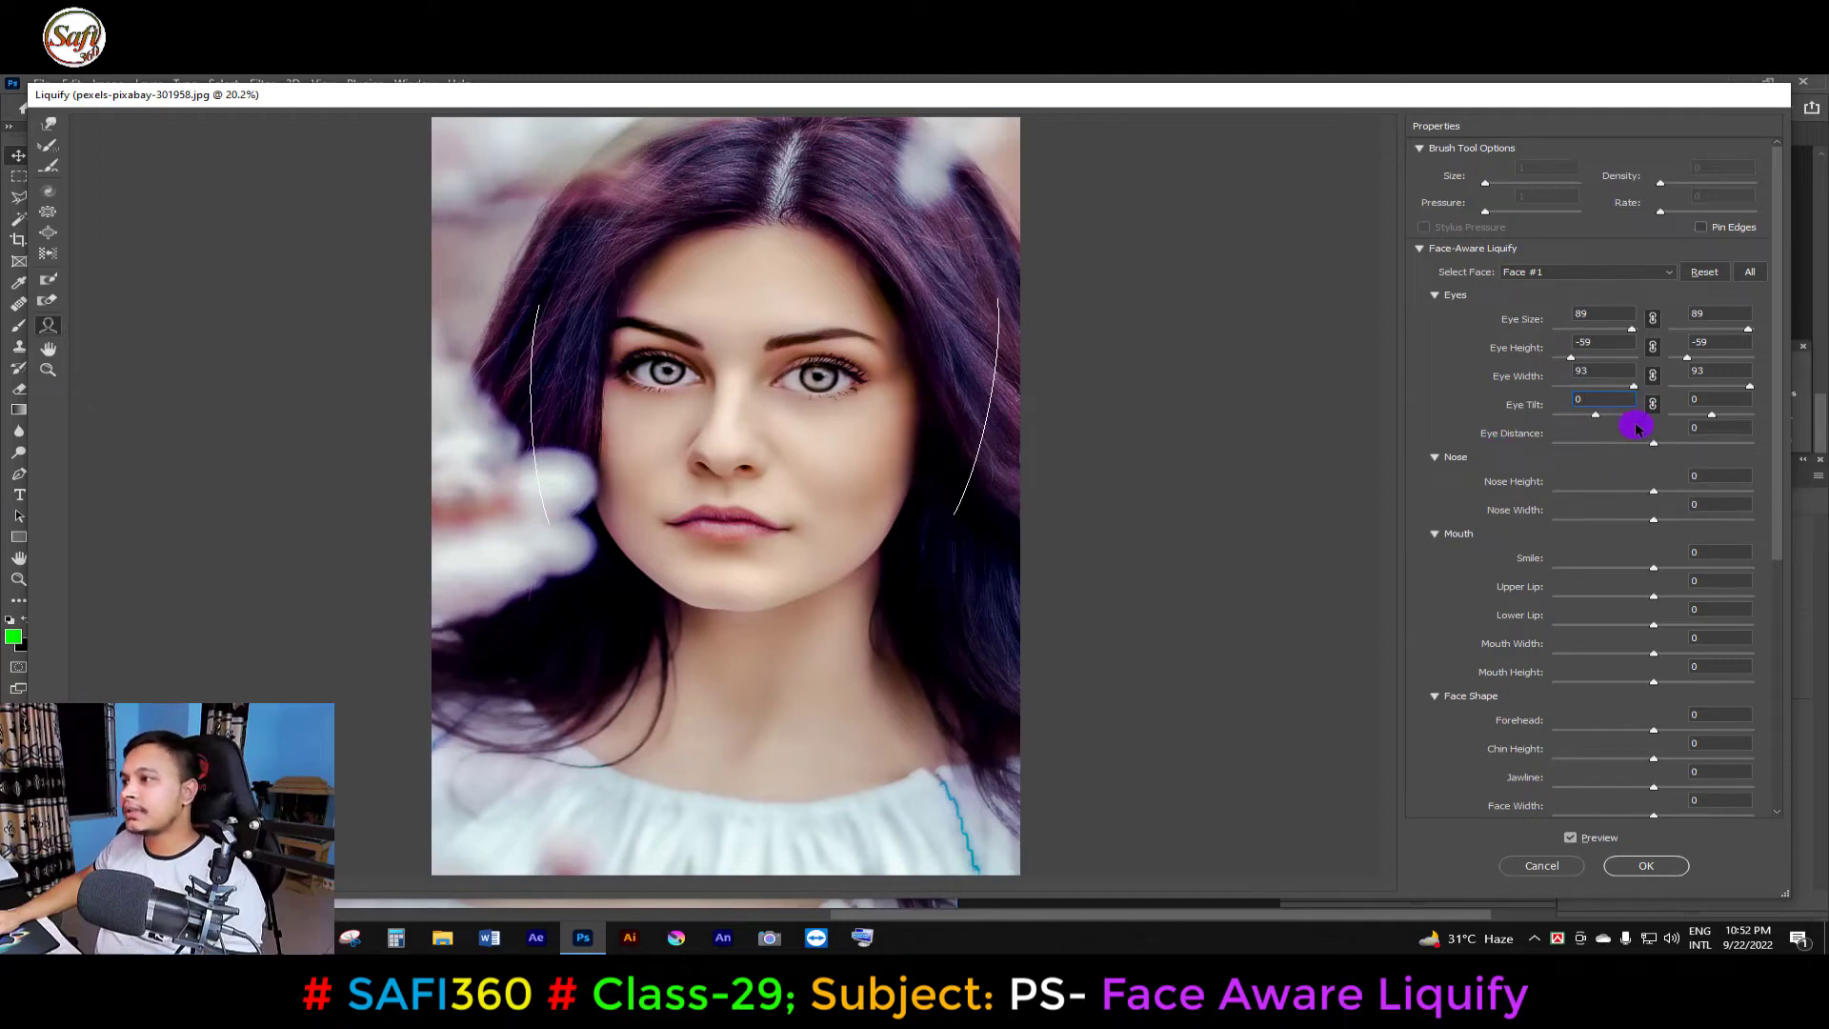
left_click_drag(1654, 442, 1617, 461)
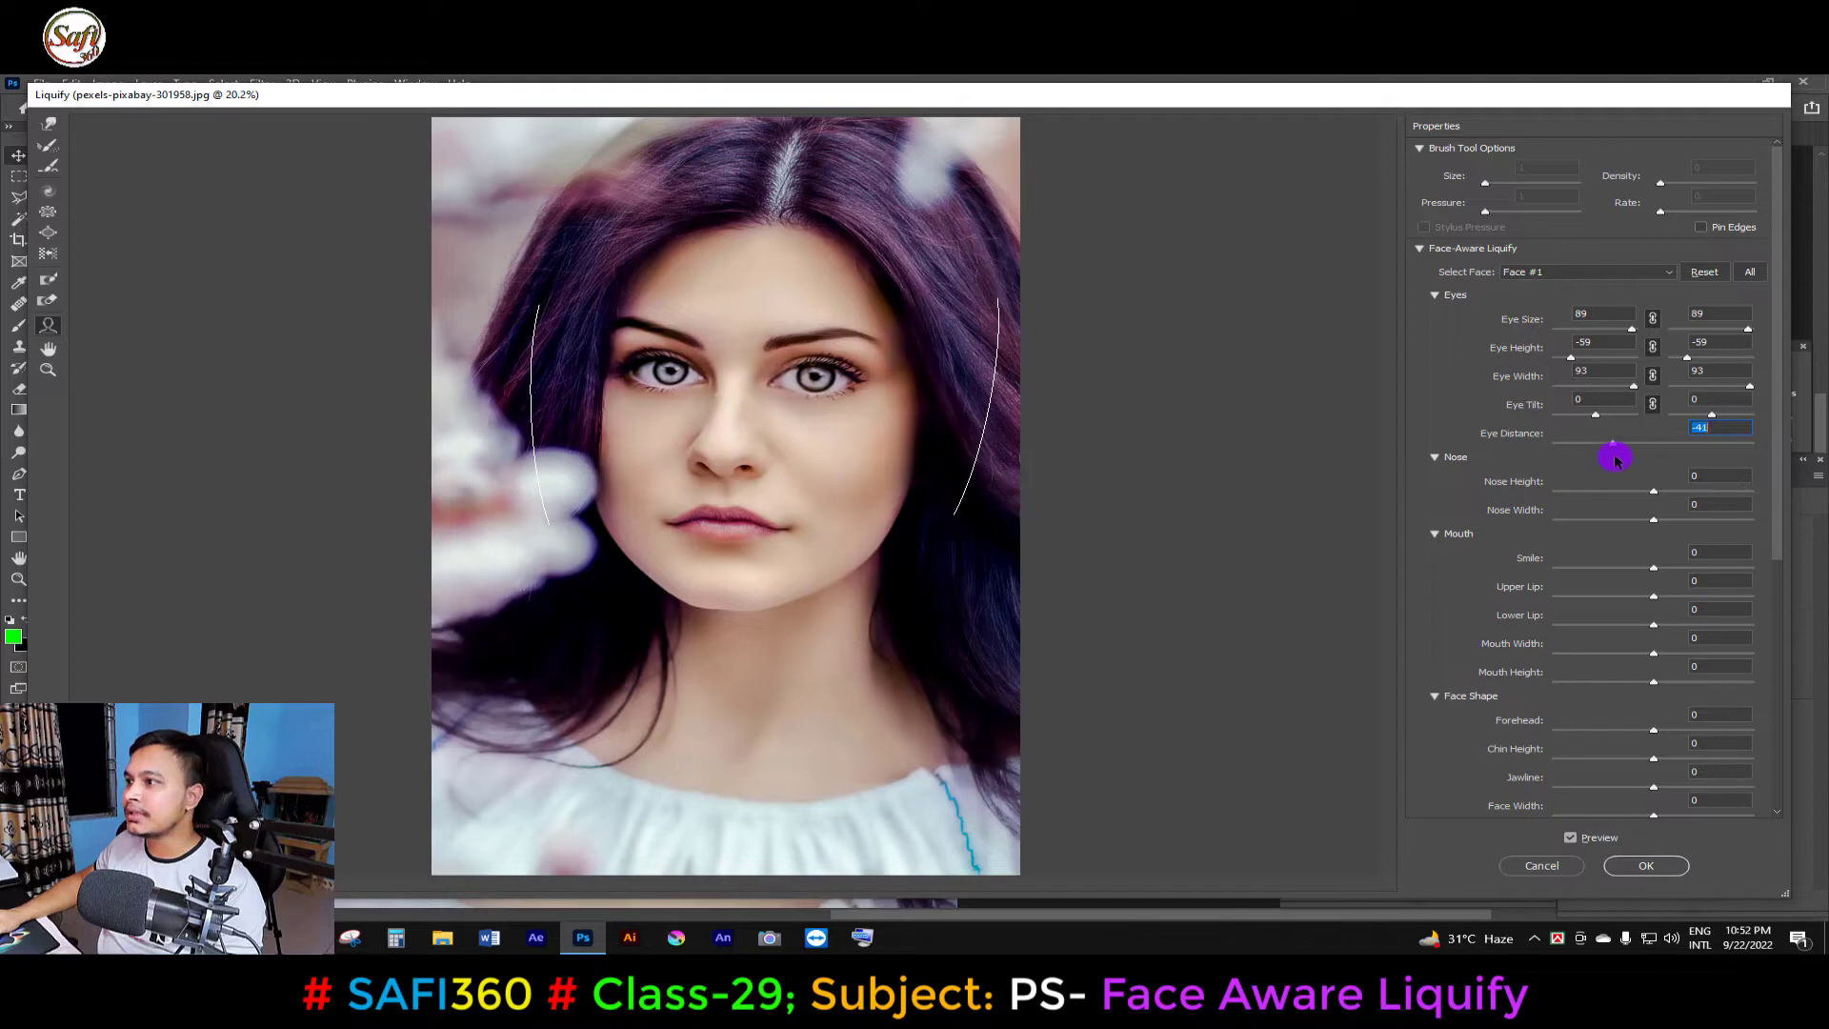
type("0")
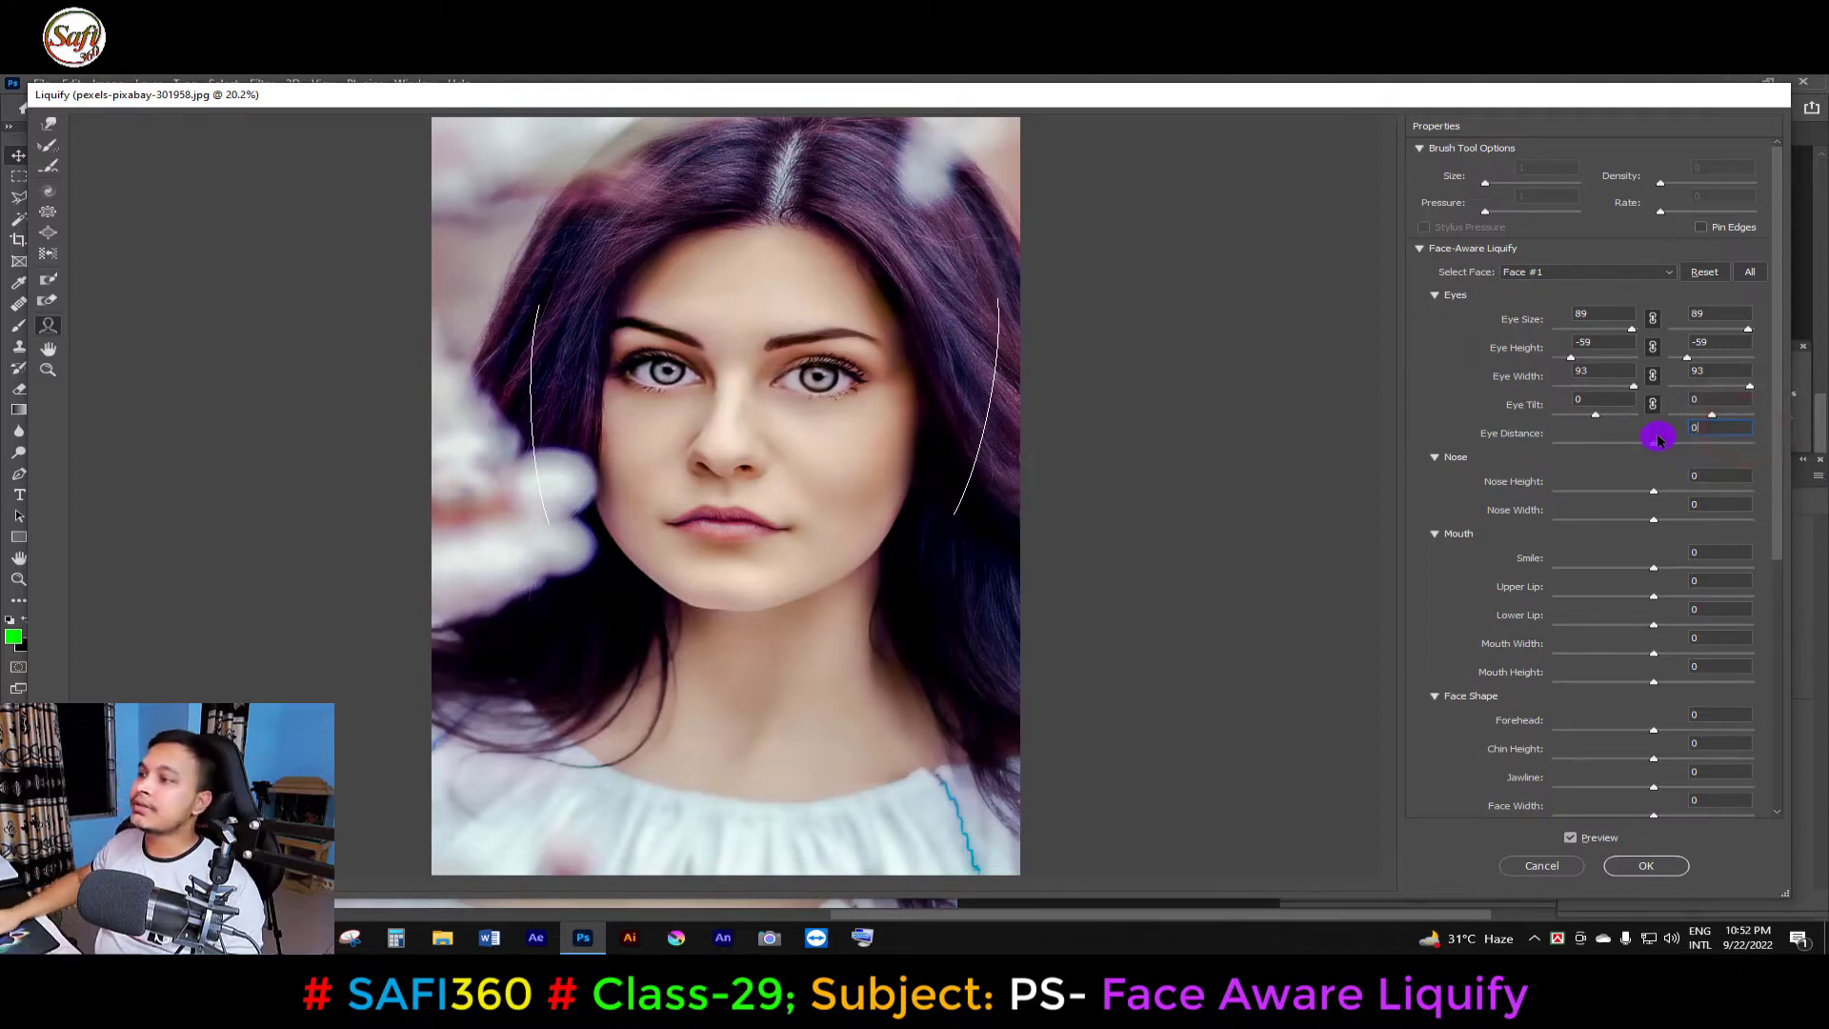
left_click(1444, 398)
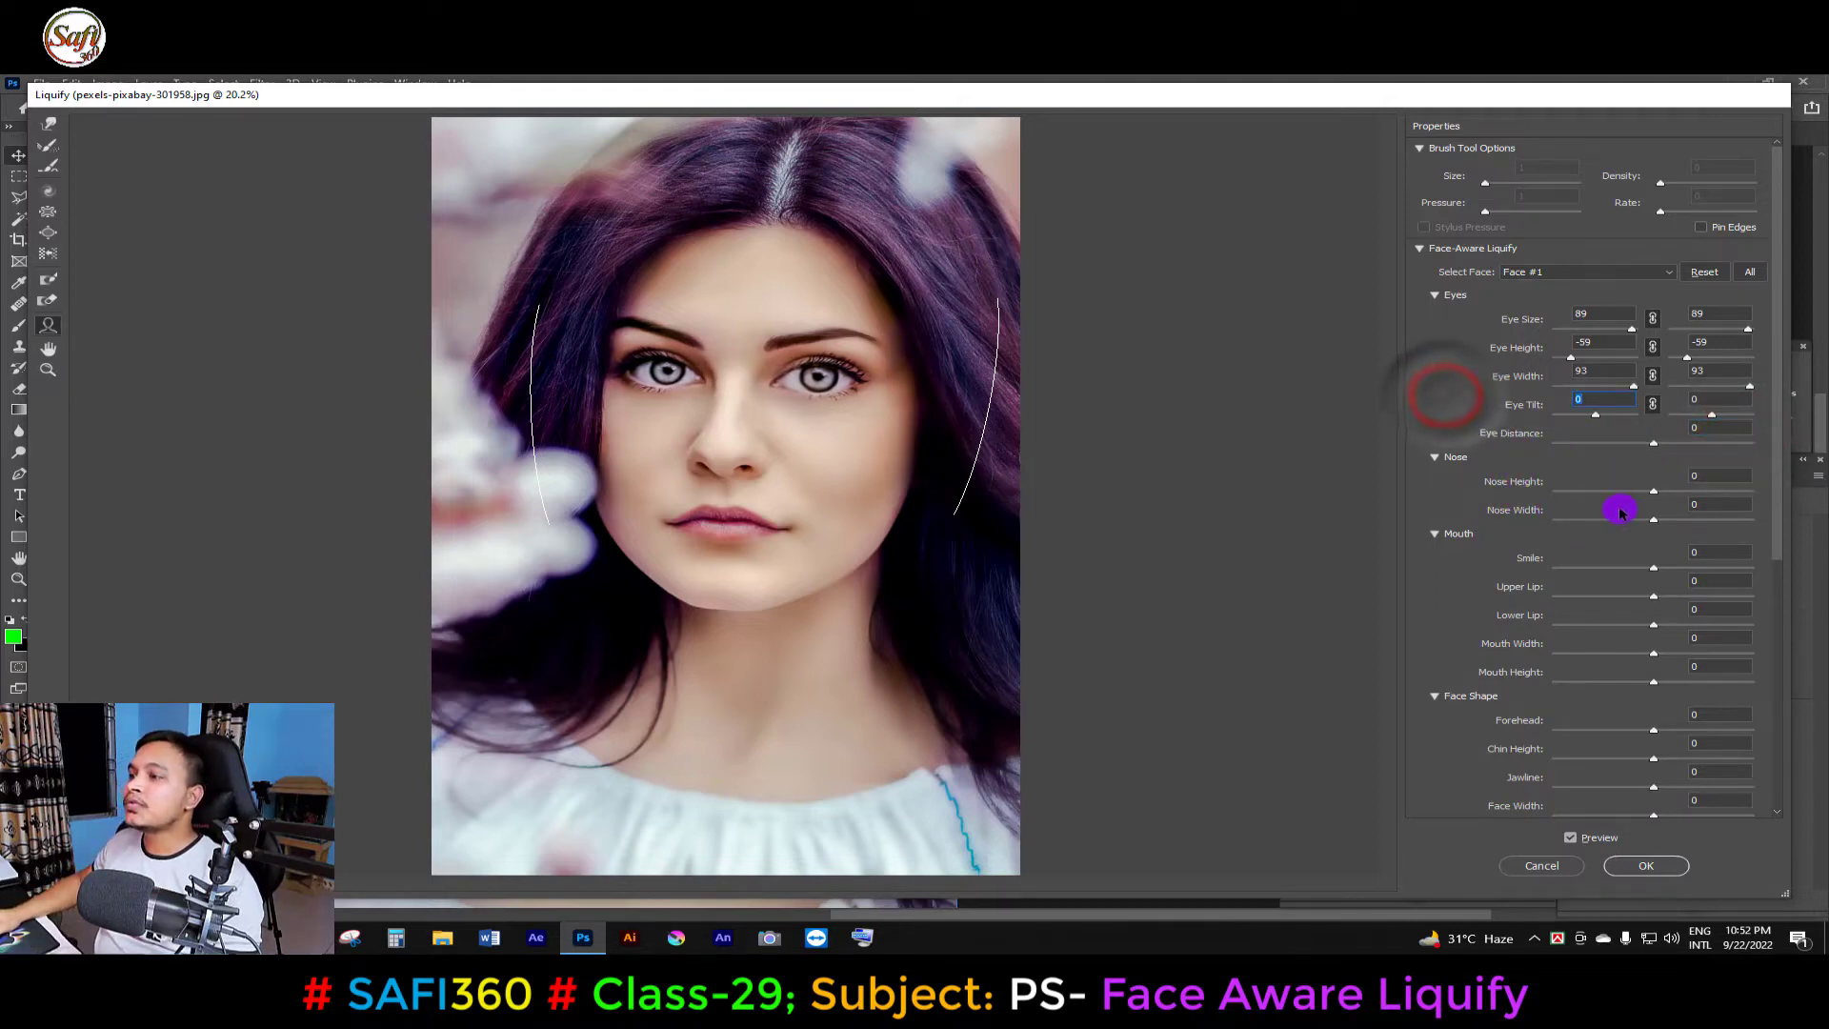
Try different Nose Height values and a Nose Width of -100, resetting both to 0.
left_click_drag(1655, 494, 1574, 493)
left_click_drag(1734, 472, 1678, 479)
type("0")
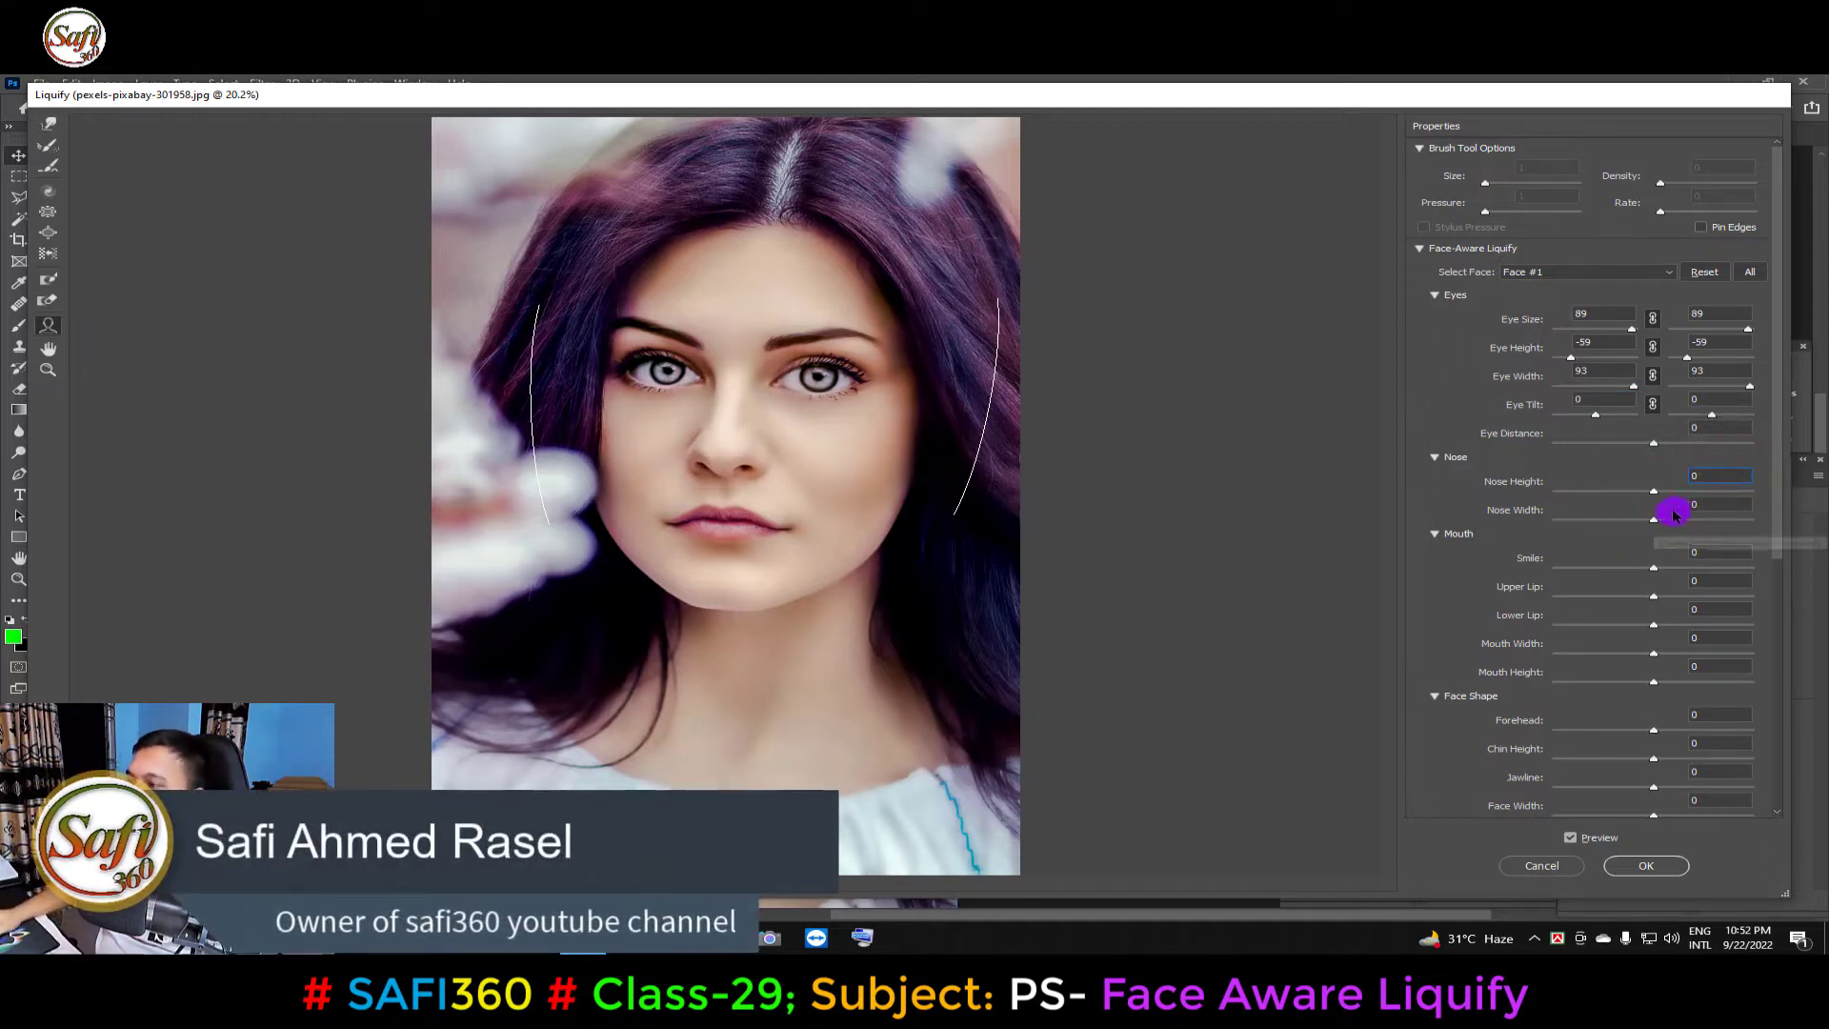
left_click_drag(1654, 518, 1758, 517)
type("00")
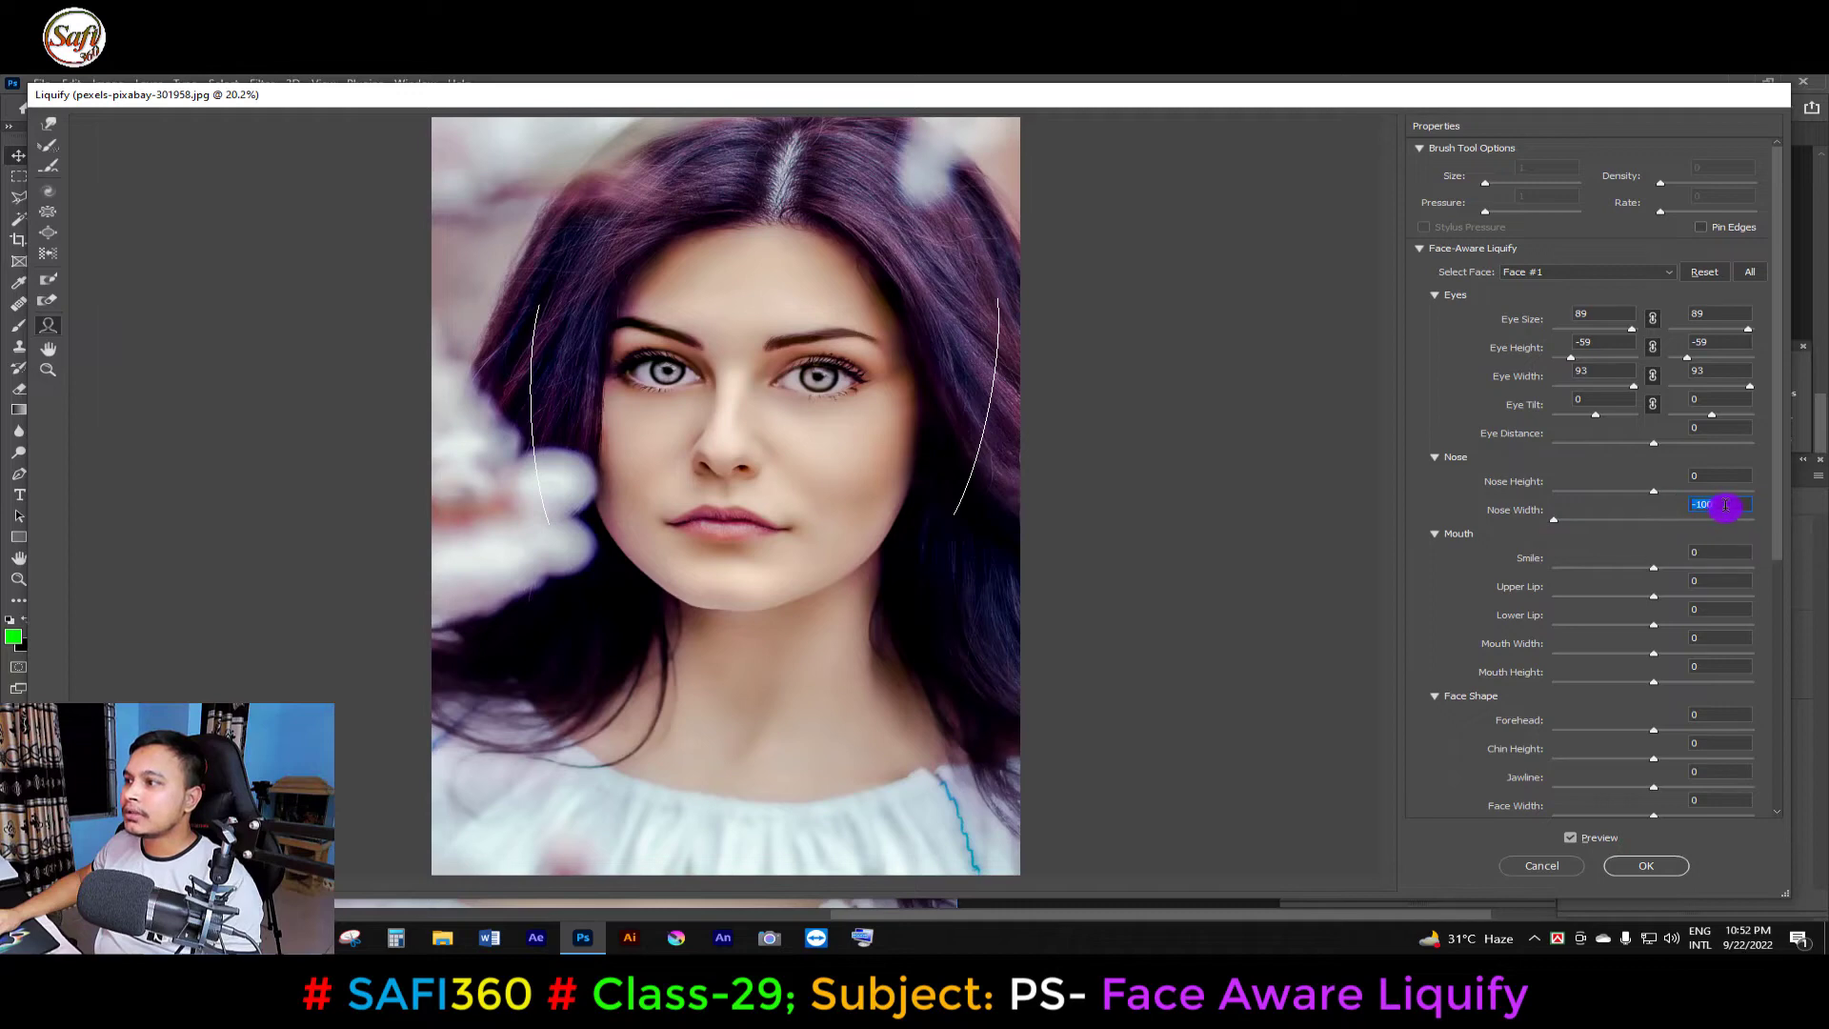
left_click_drag(1736, 507, 1693, 499)
type("0")
left_click(1448, 484)
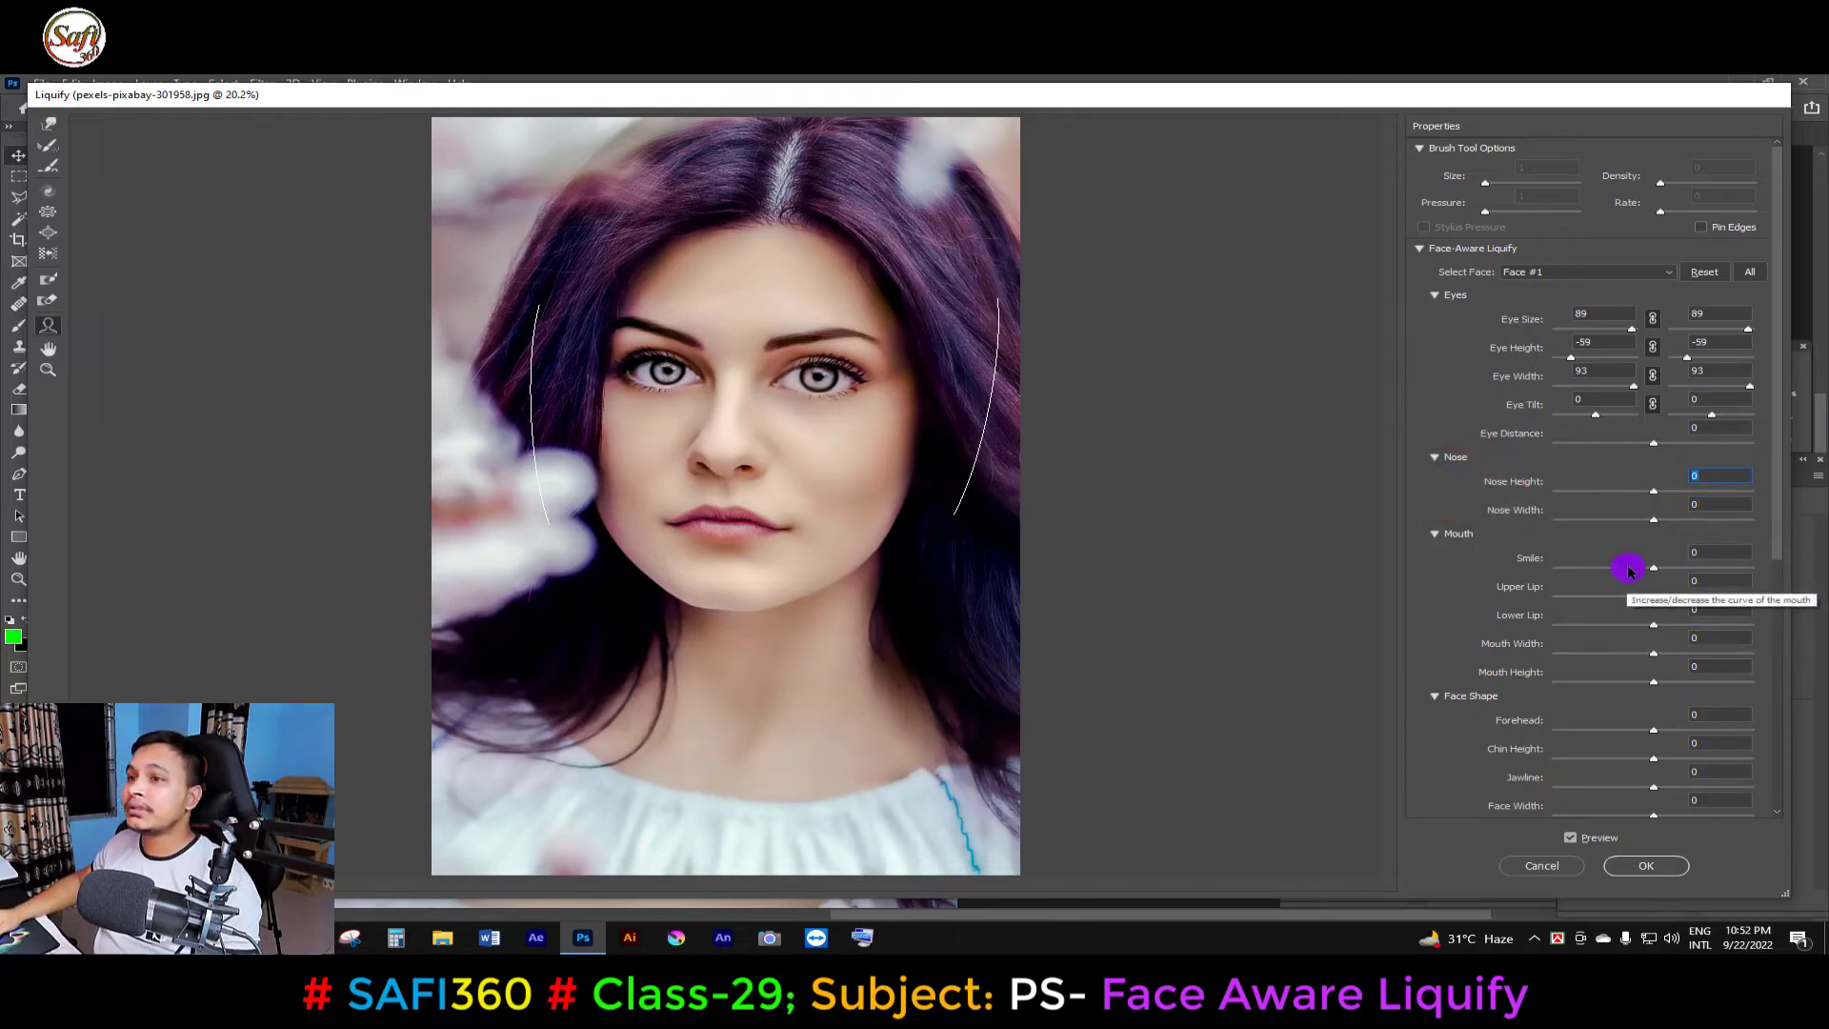